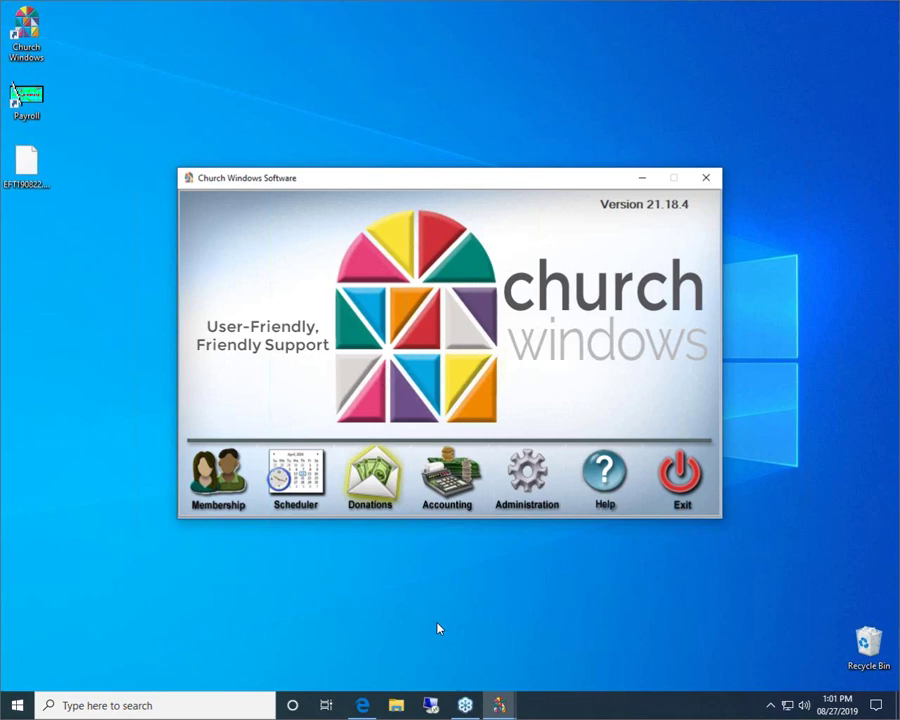
Switch to the Edge browser, look through the Training Workbooks page on churchwindows.com down to the Donations workbooks, and close the browser
mouse_move(466, 706)
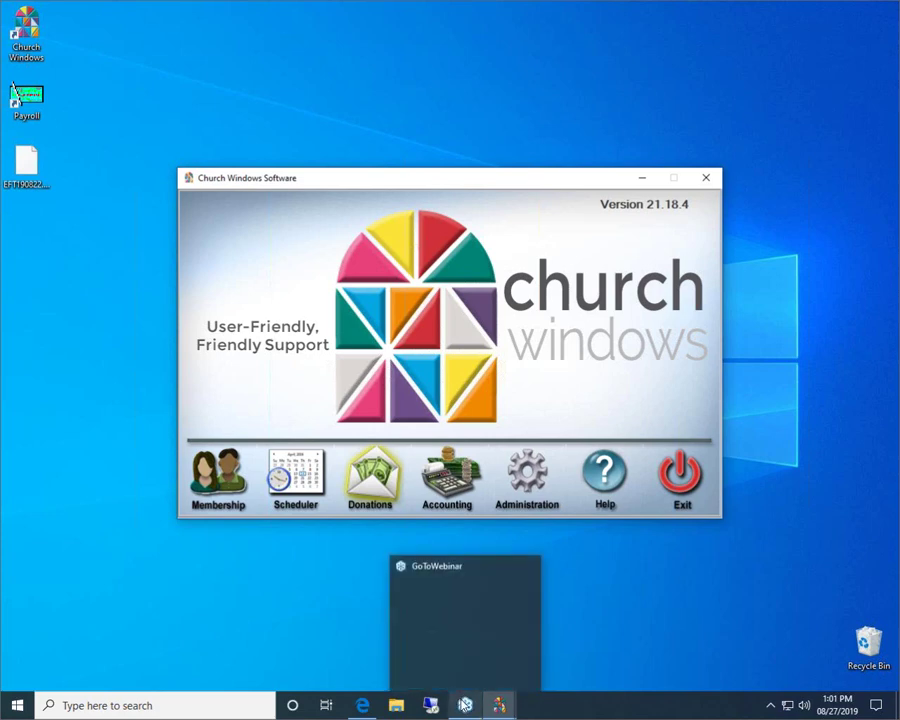
click(364, 661)
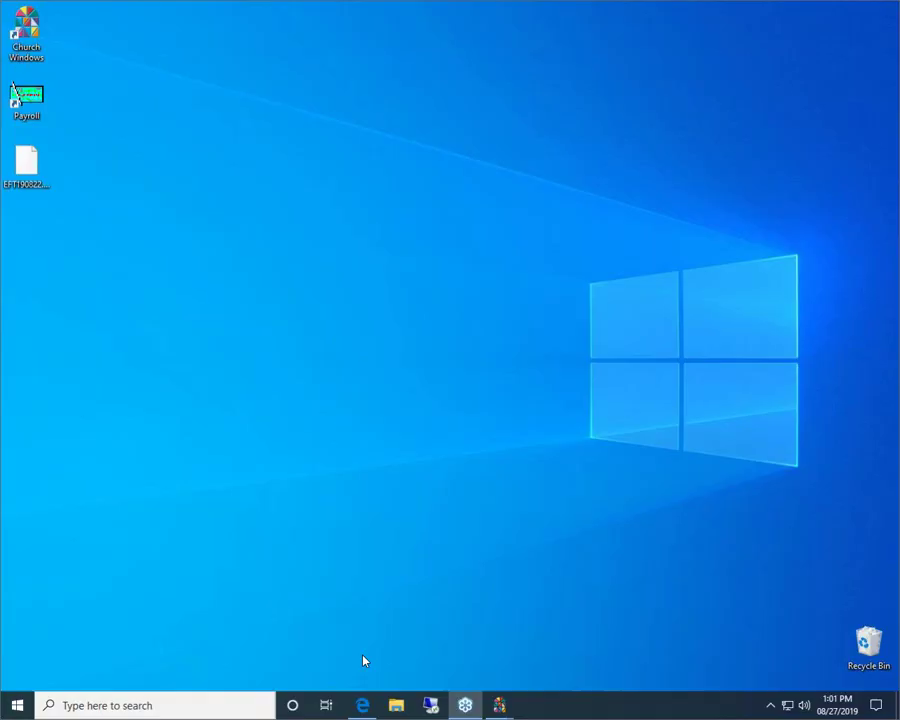
click(363, 706)
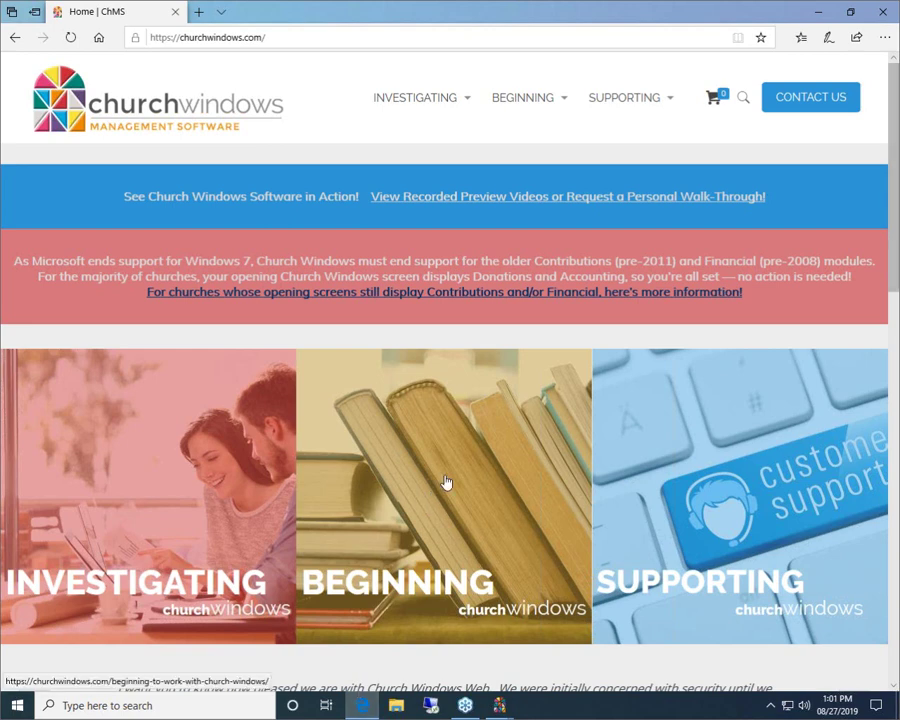
mouse_move(531, 95)
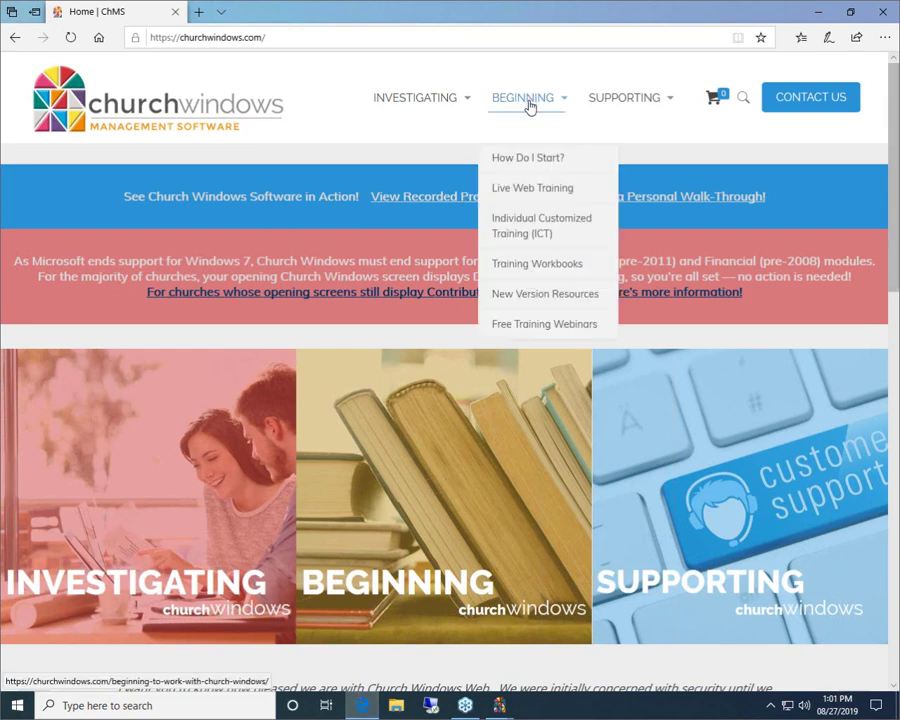
click(538, 271)
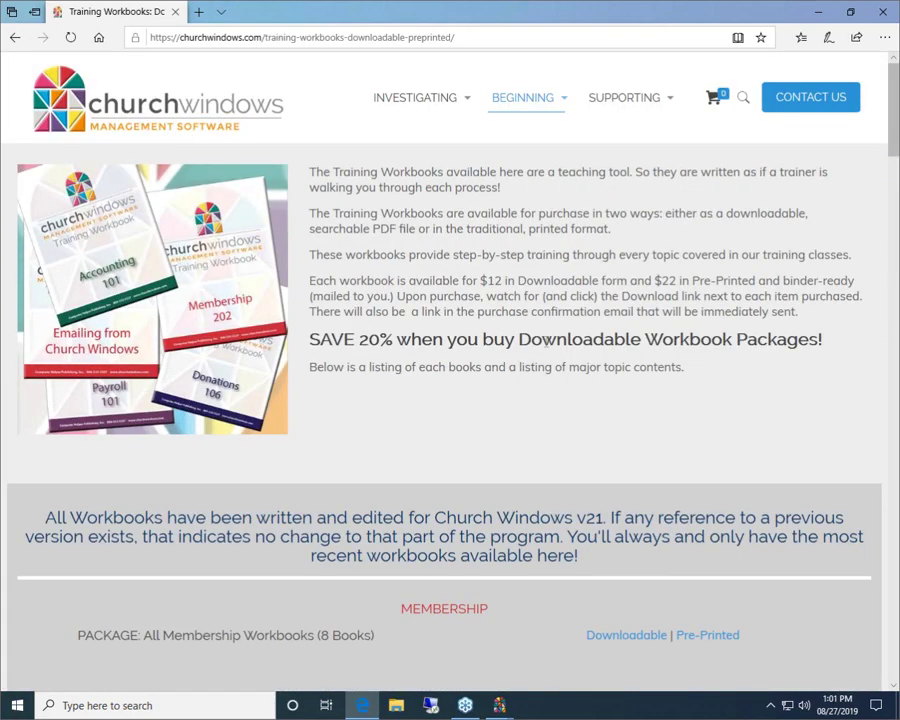
scroll(326, 341, down, 2)
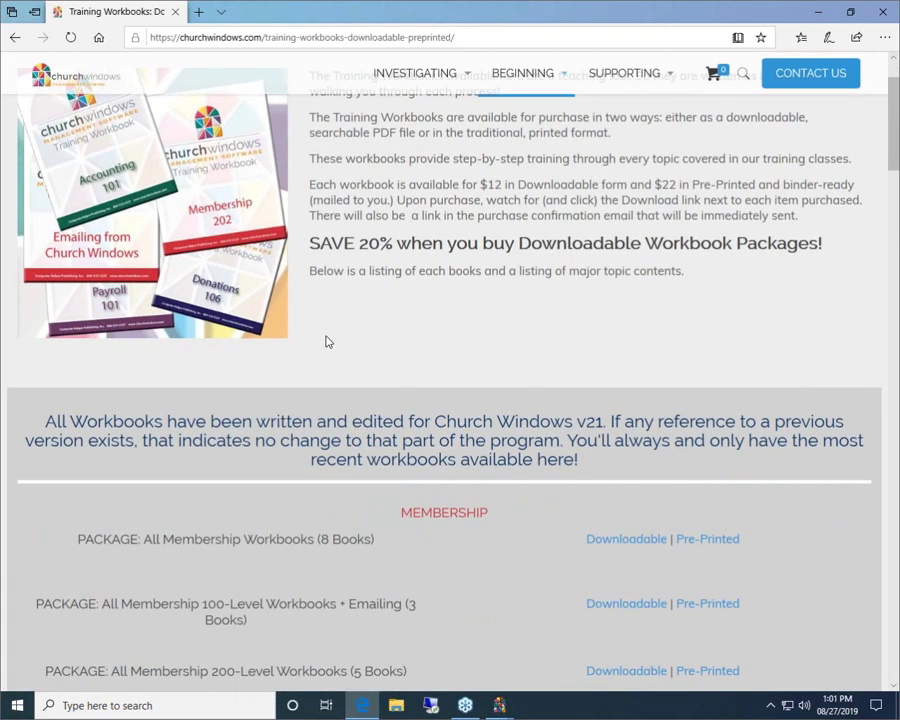
scroll(326, 341, down, 10)
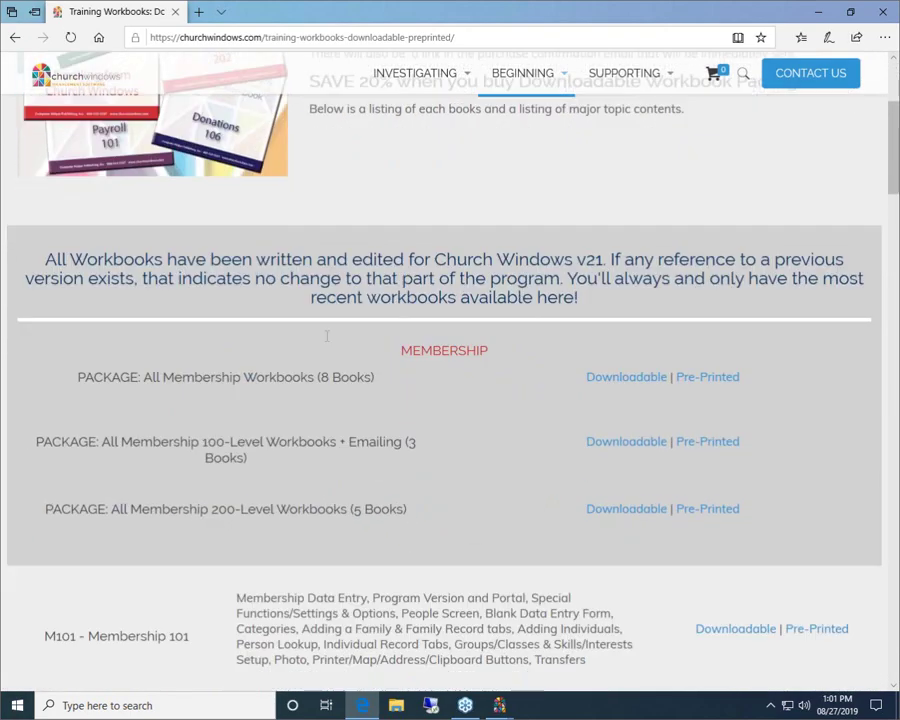
scroll(326, 341, down, 6)
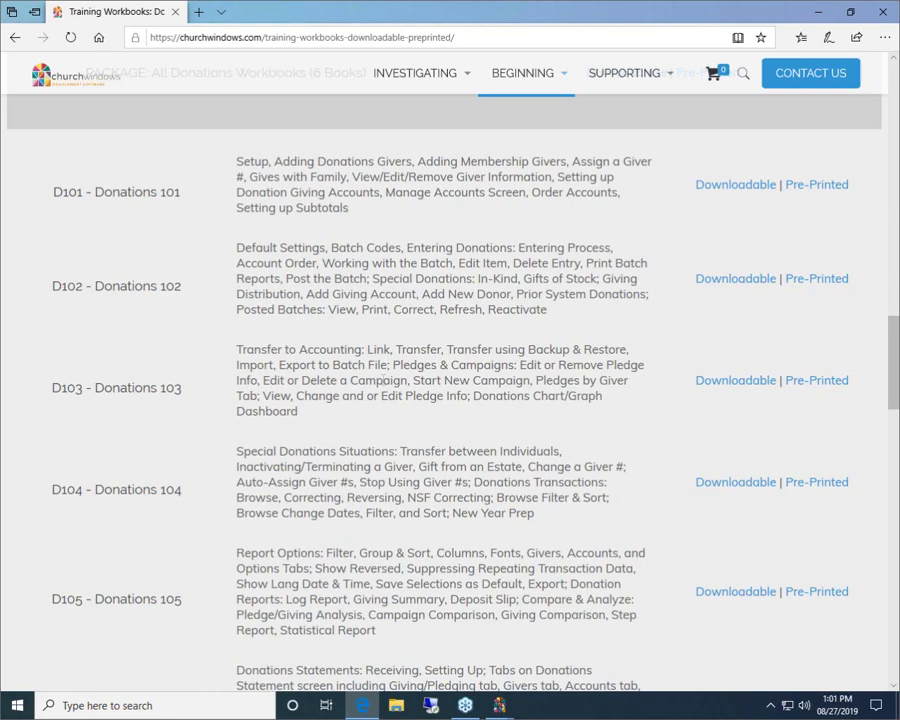
click(893, 12)
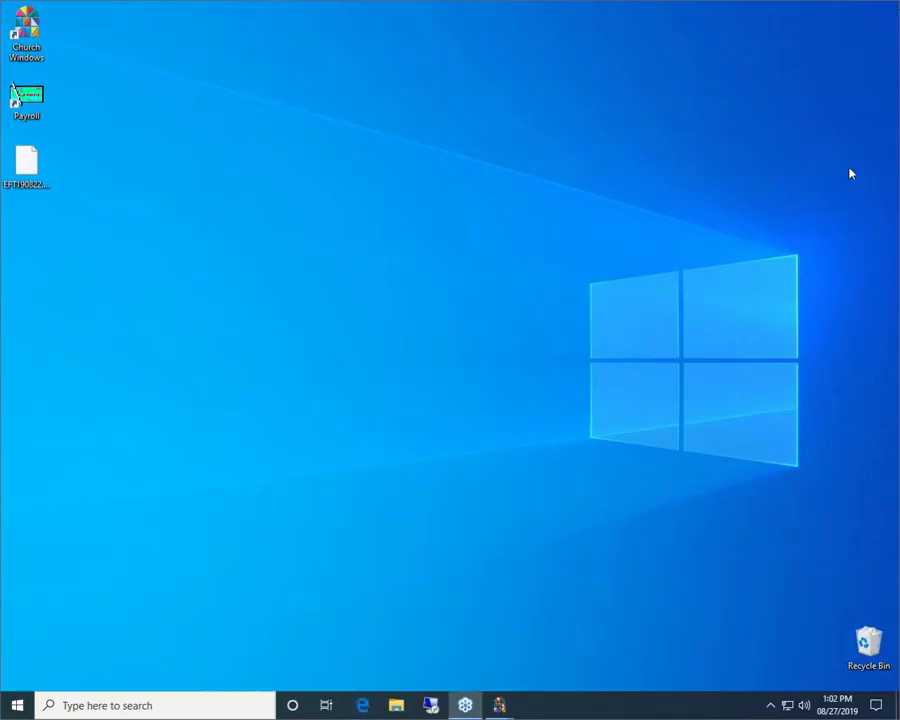
Switch to the Church Windows Donations module and open its Link to Accounting window
mouse_move(497, 705)
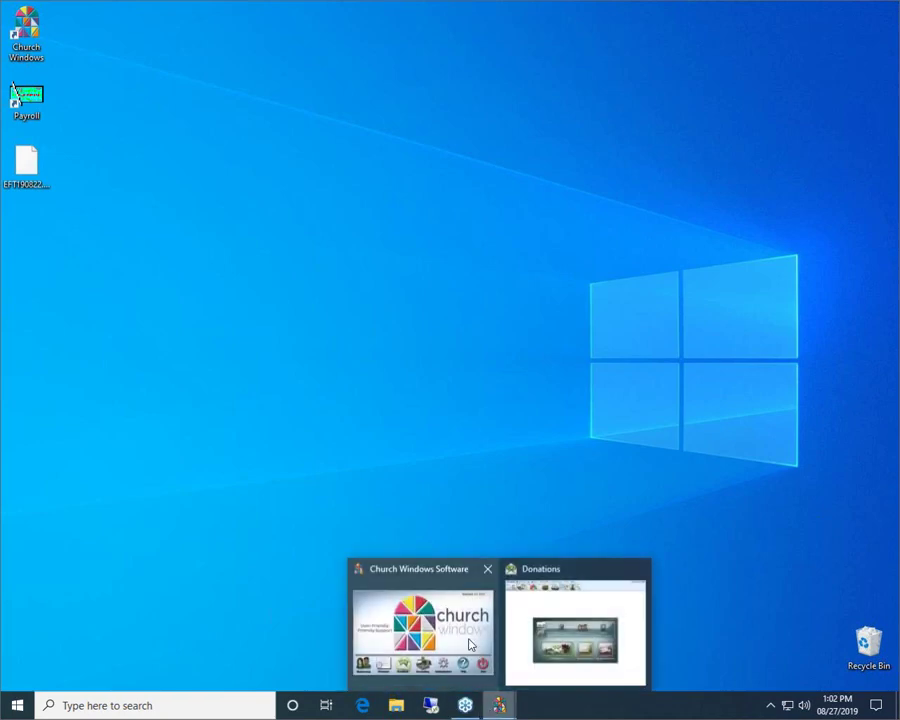
click(470, 645)
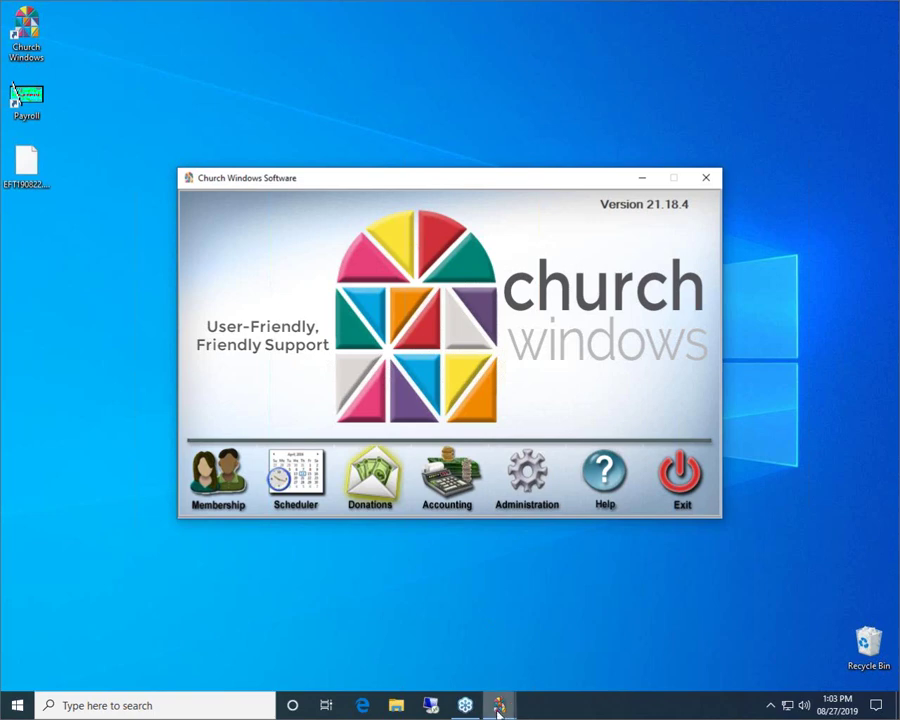
mouse_move(497, 710)
click(541, 641)
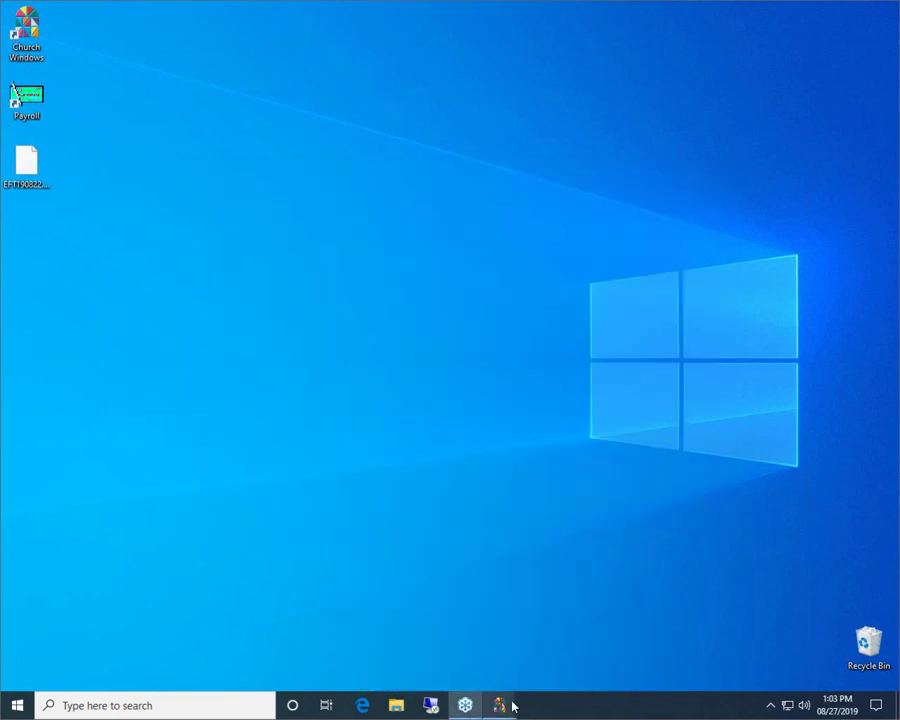
mouse_move(510, 703)
click(538, 679)
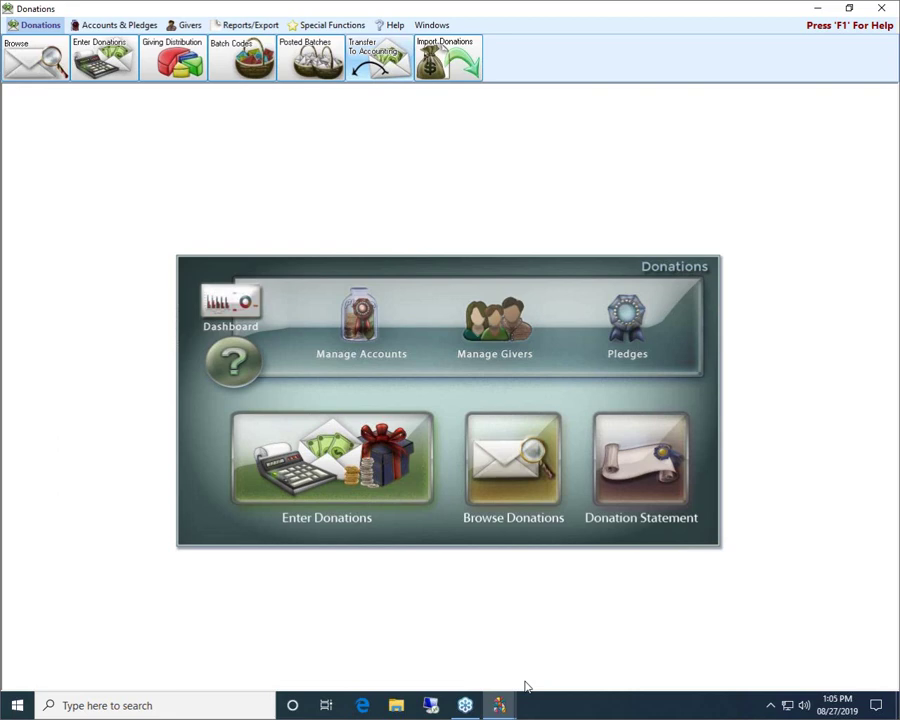
click(317, 26)
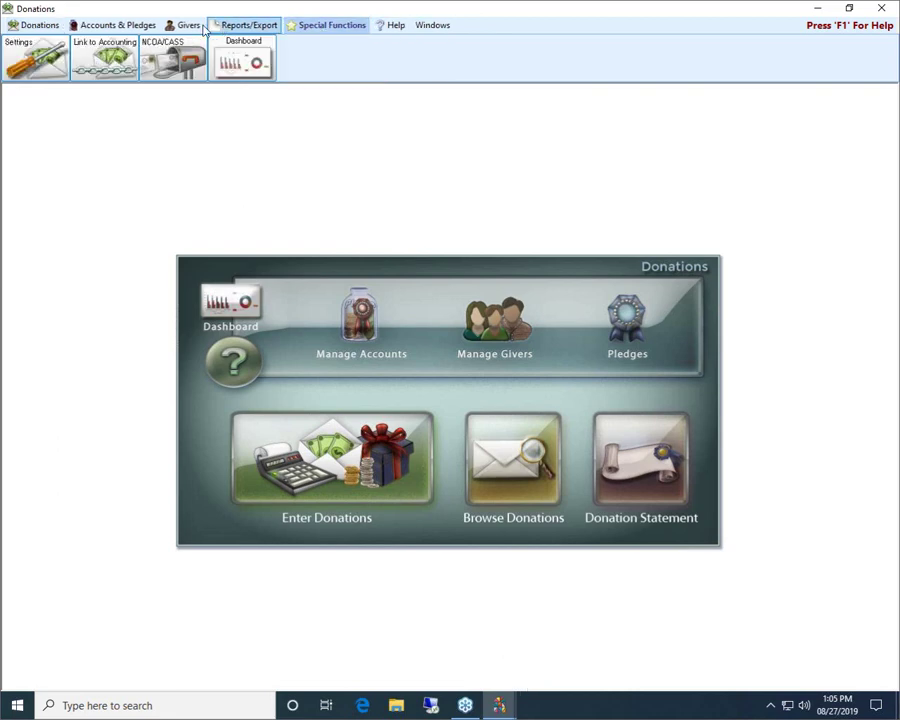
click(93, 64)
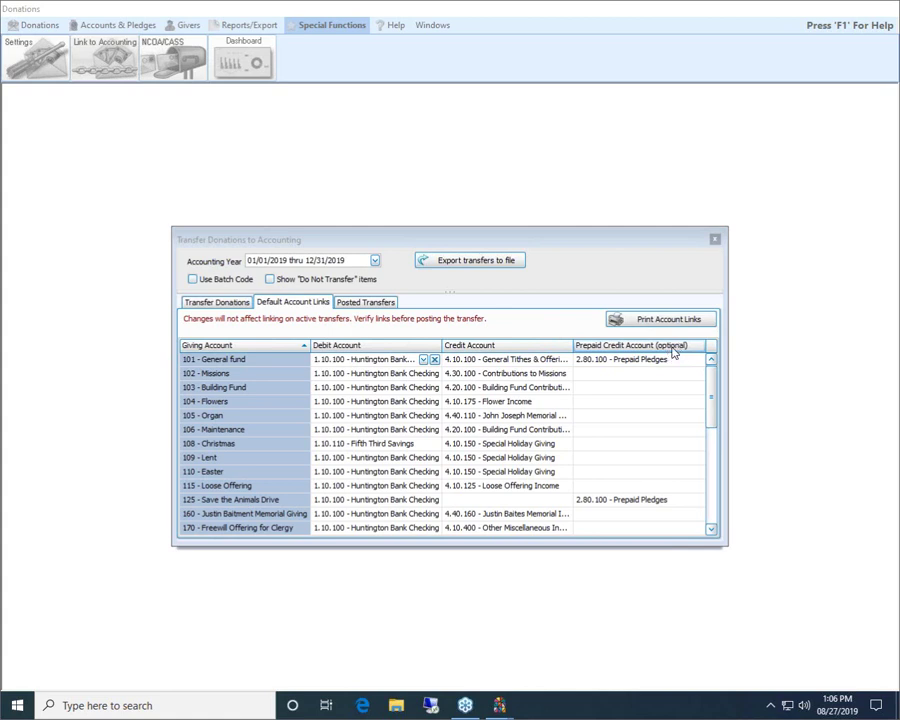
Look through the debit accounts available for the 101 - General fund giving account without changing the link
click(423, 359)
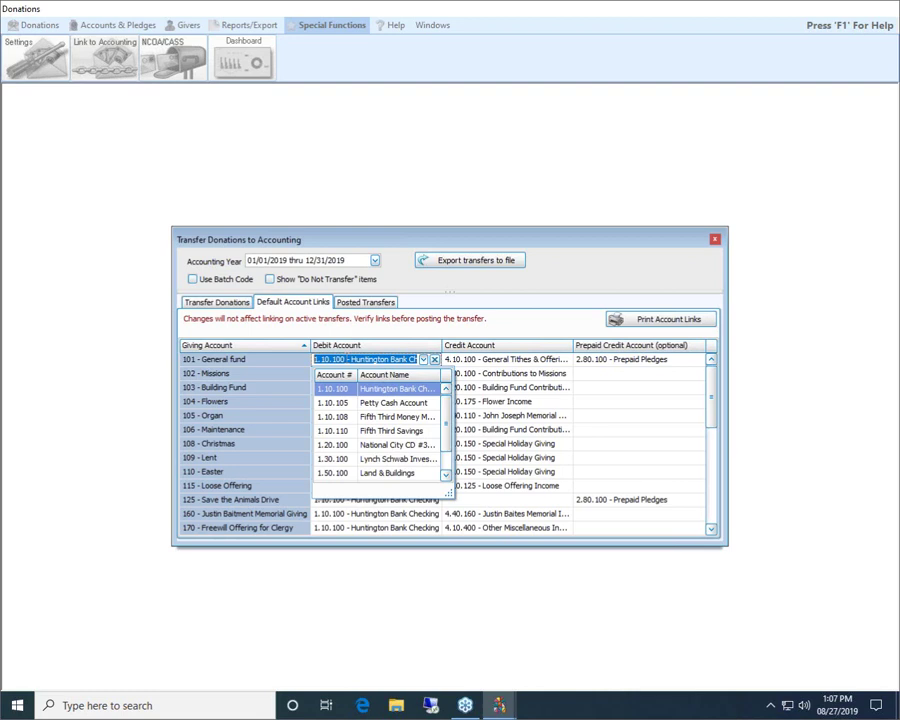
click(422, 359)
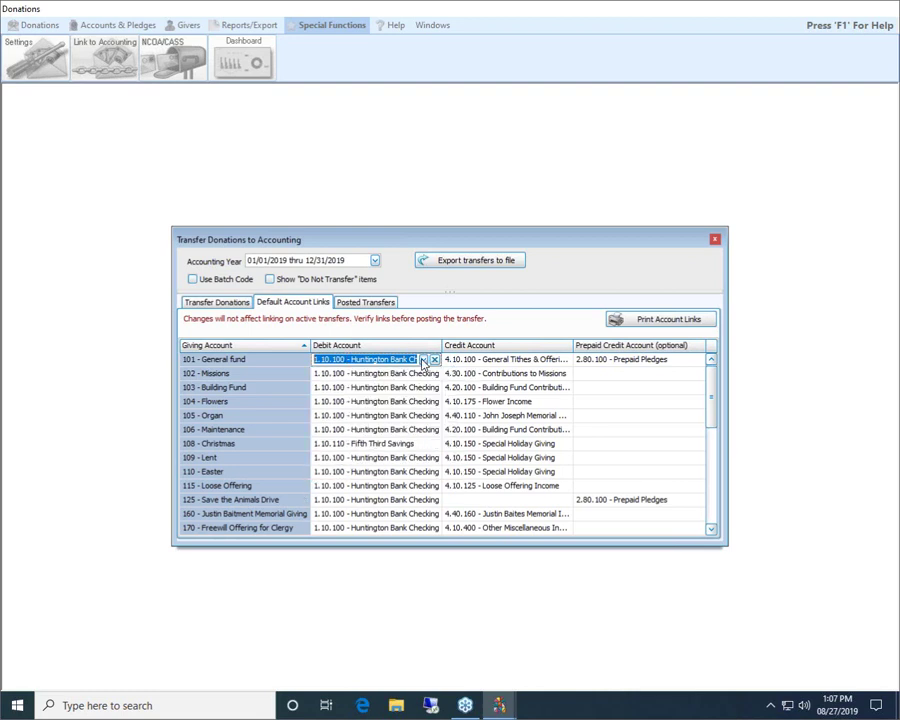
click(422, 359)
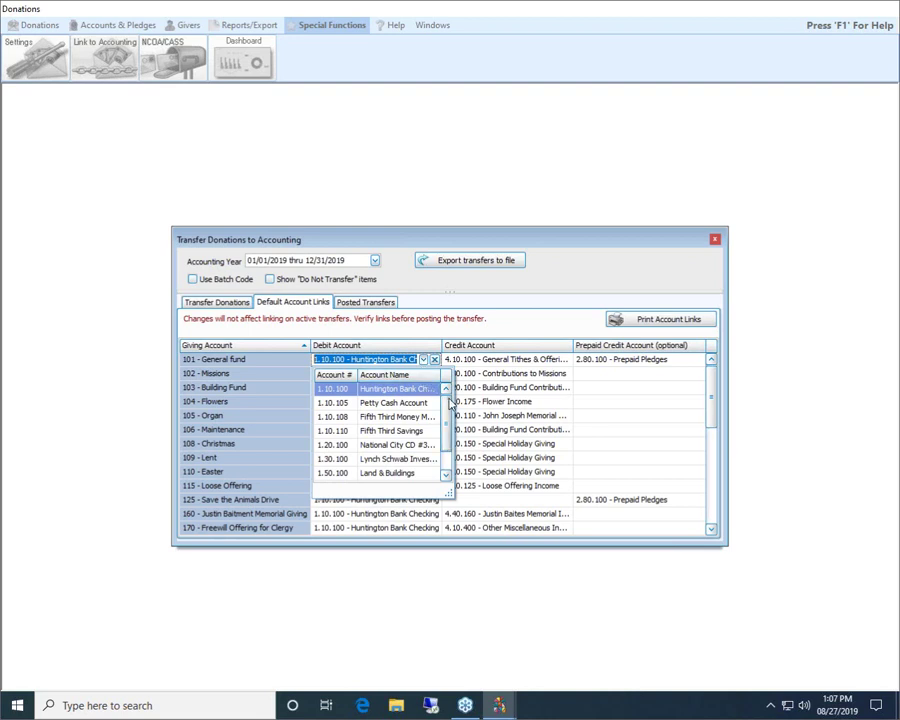
scroll(449, 416, down, 1)
scroll(445, 392, up, 1)
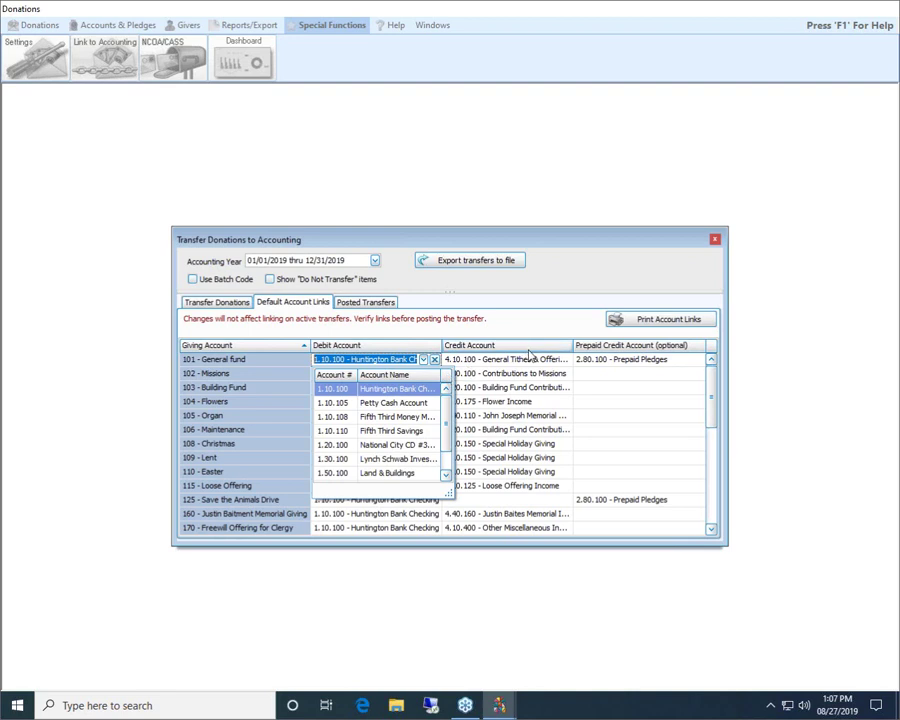
key(Escape)
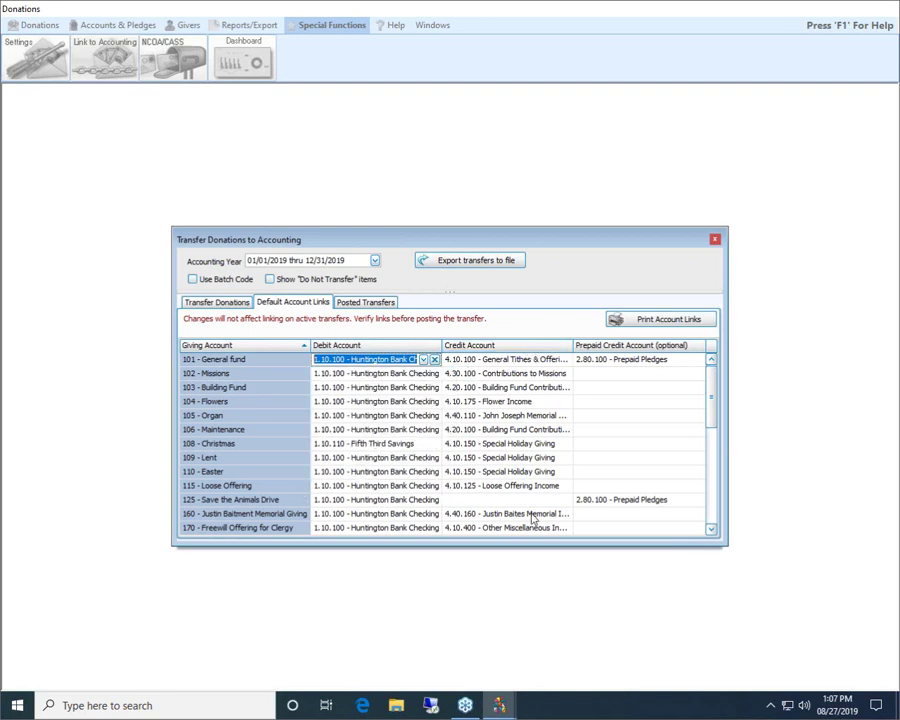
Enlarge the Transfer Donations to Accounting window and inspect the credit accounts linked to Crop Walk, Flood giving and Youth Trips Payments
drag(532, 547, 541, 659)
drag(521, 236, 517, 202)
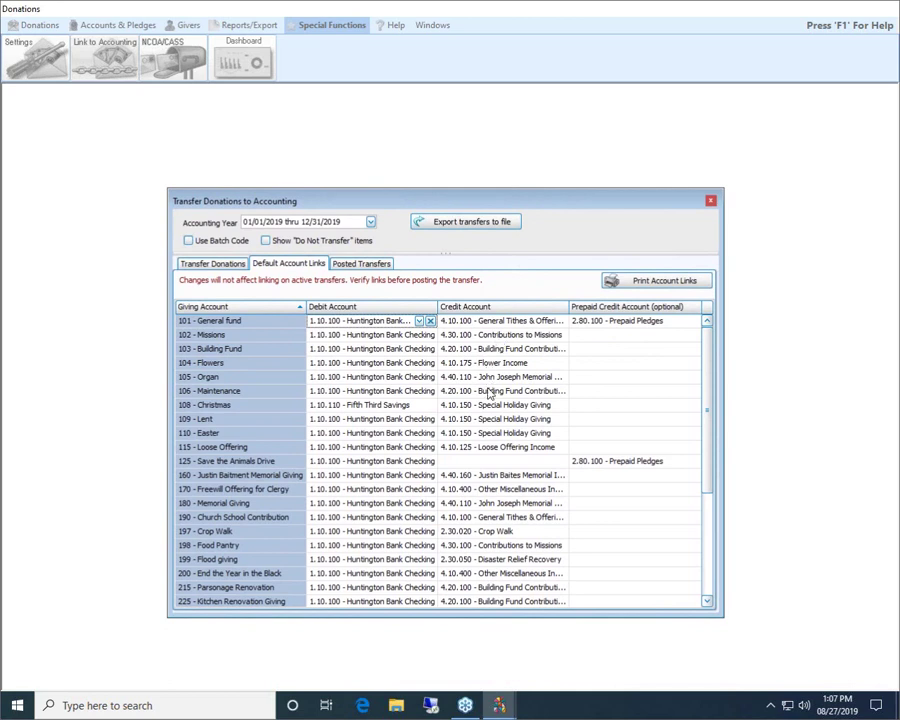
click(528, 535)
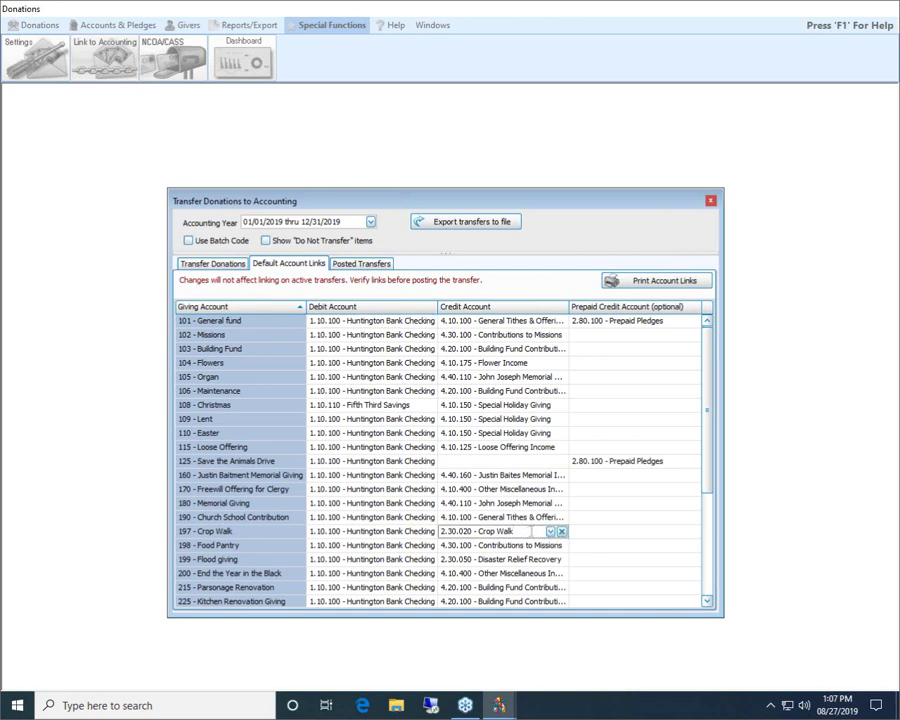
click(557, 562)
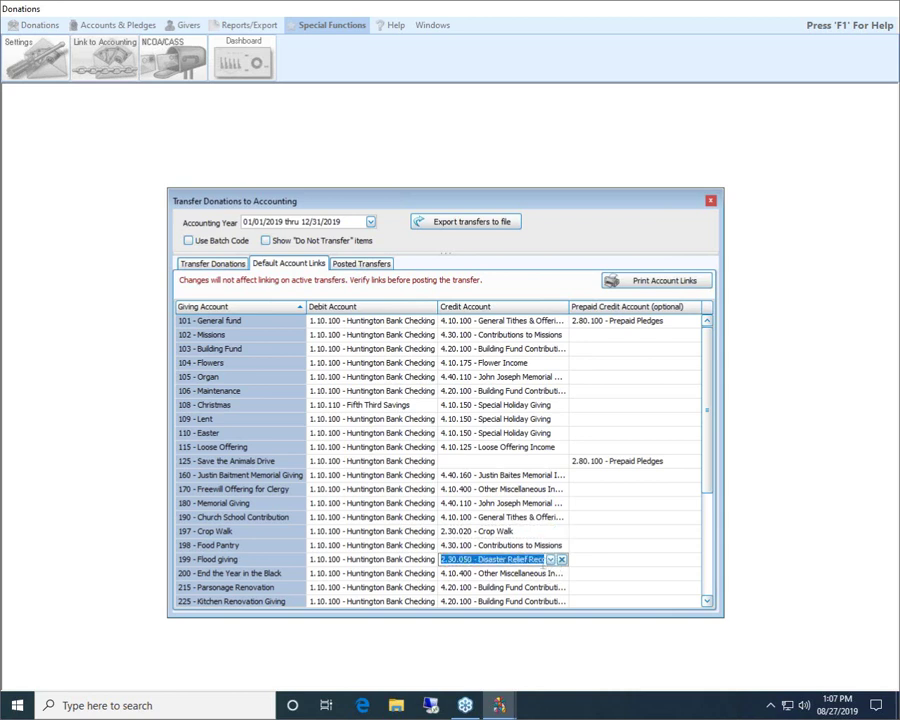
drag(704, 424, 704, 510)
click(558, 545)
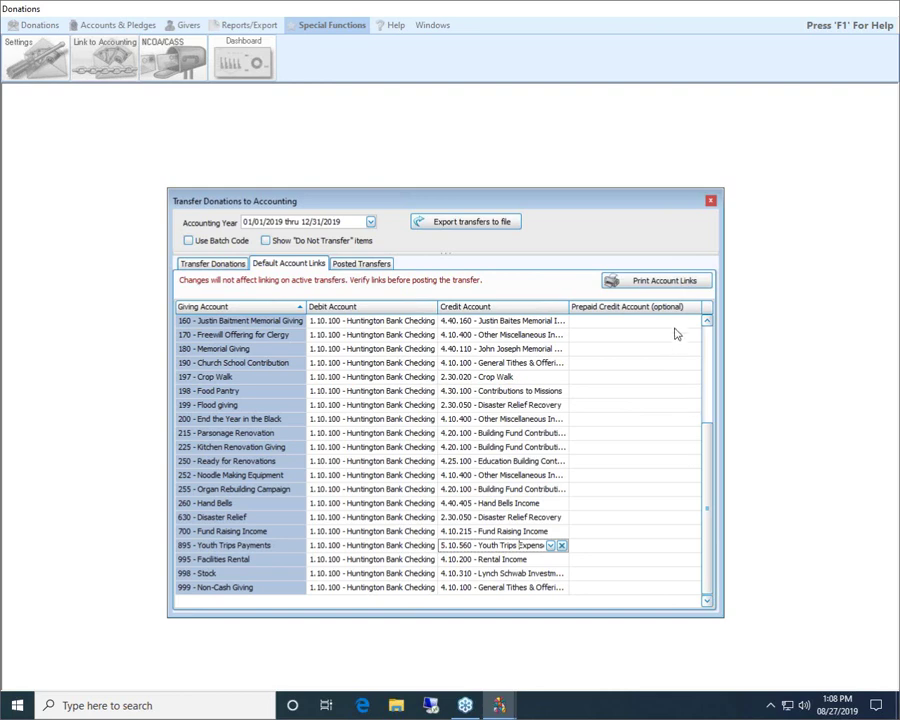
scroll(685, 340, up, 4)
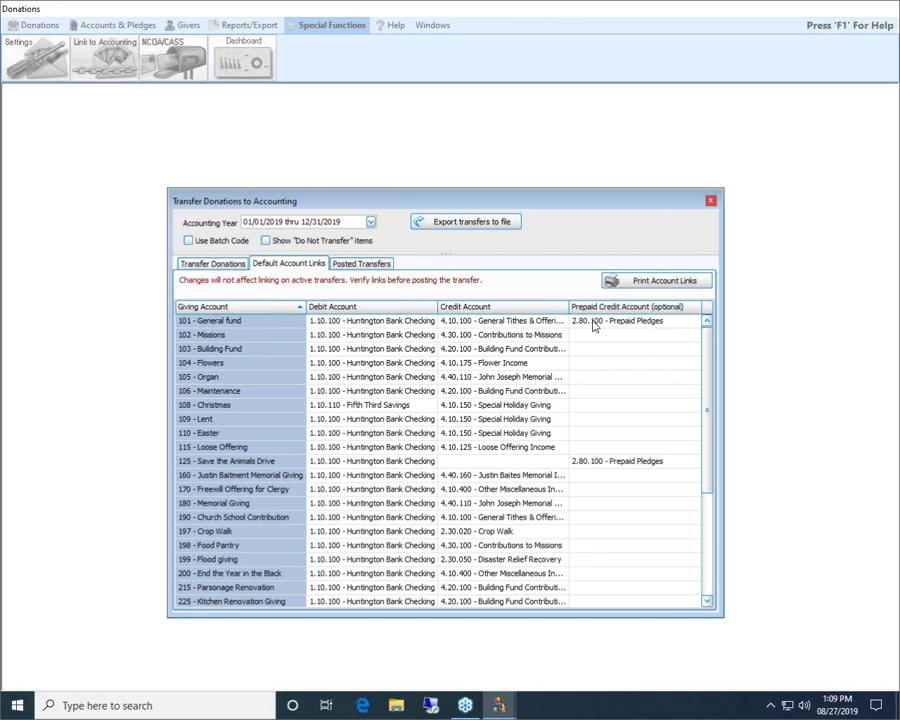
Review the General fund's debit link, Crop Walk's debit and credit links, and the credit links for Flood giving and Youth Trips Payments
click(312, 321)
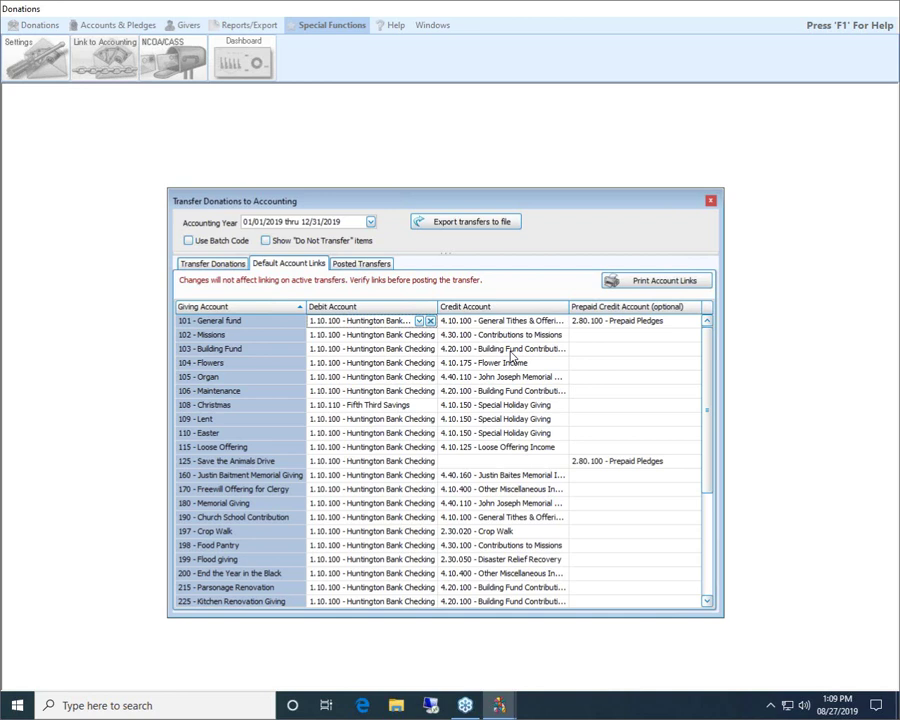
click(530, 533)
click(240, 532)
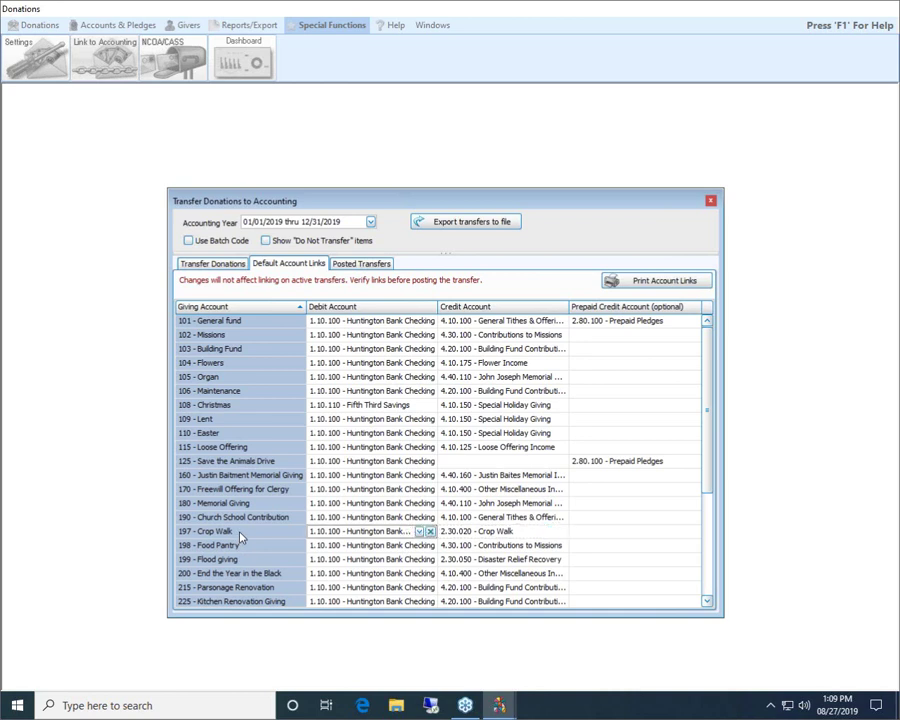
click(567, 530)
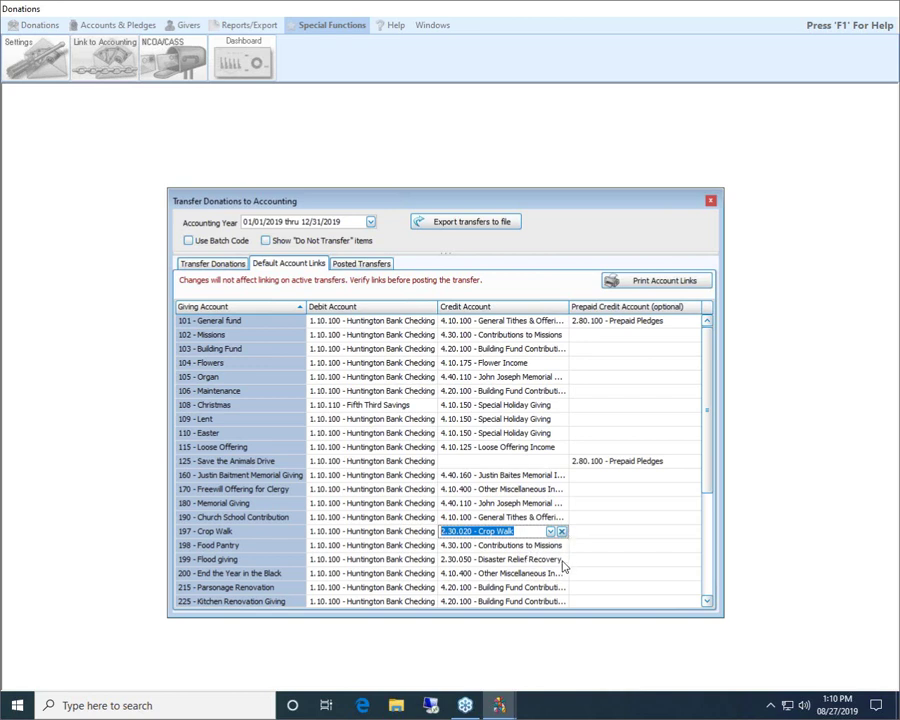
click(560, 562)
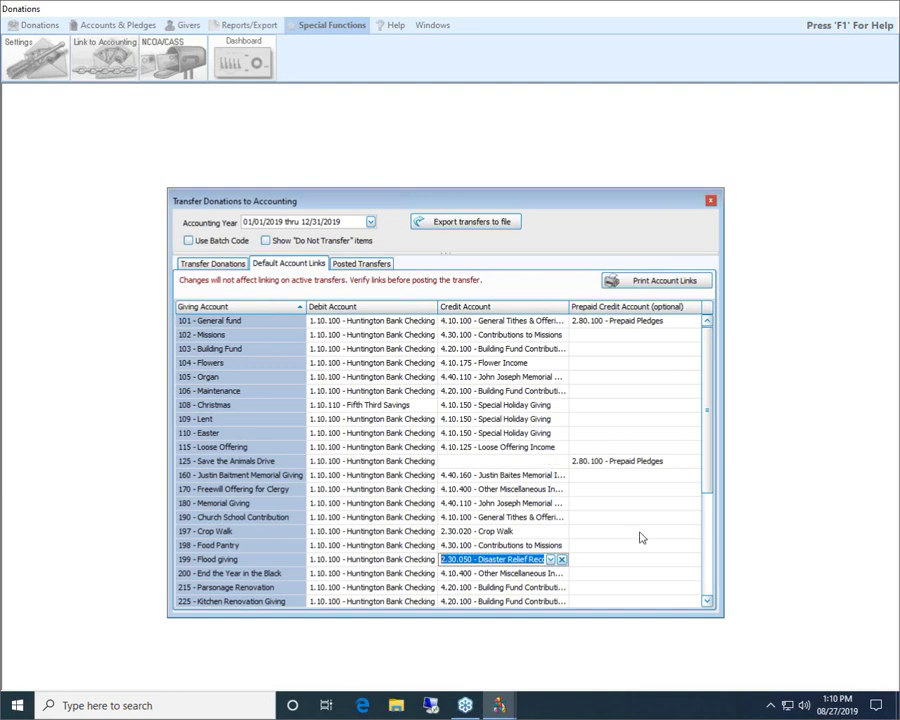
drag(709, 488, 706, 561)
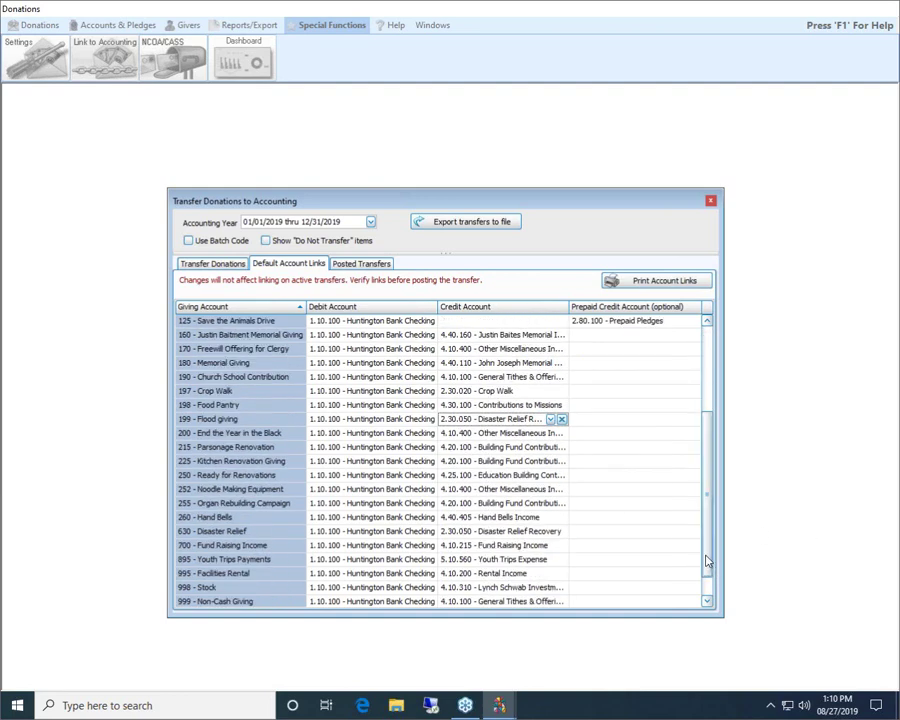
click(510, 559)
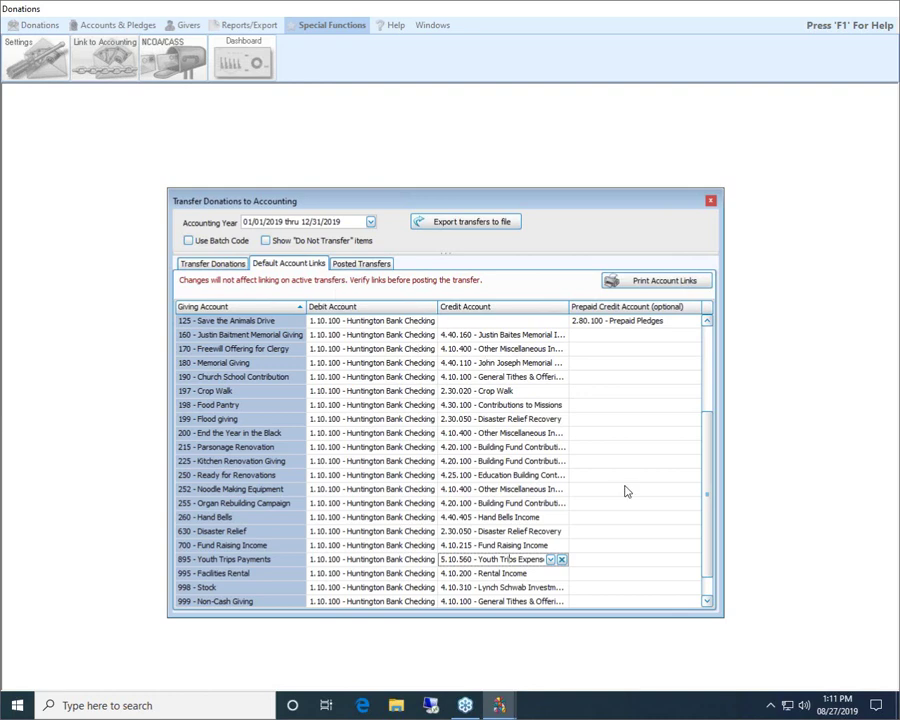
drag(706, 478, 703, 363)
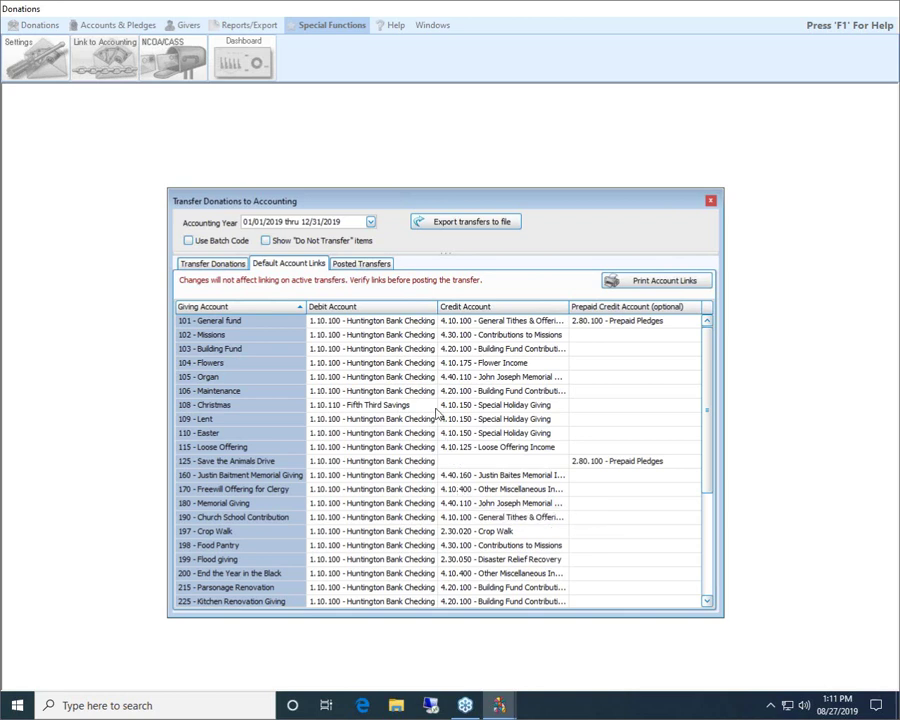
Show the donations awaiting transfer, expand the 02/06/2019 entry and examine the debited and credited accounts of its Building Fund line
click(236, 266)
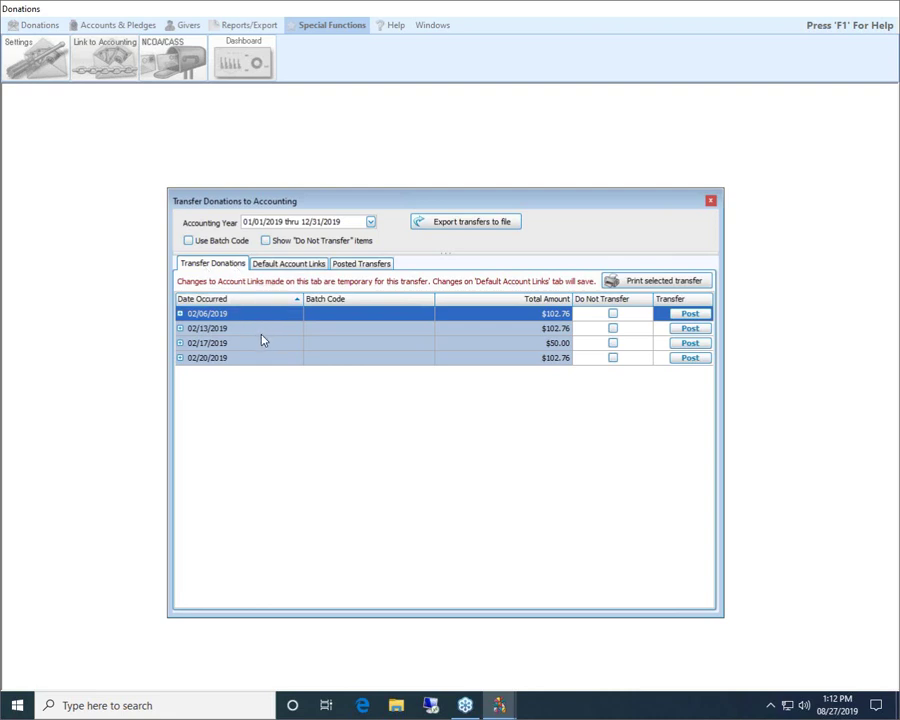
click(180, 314)
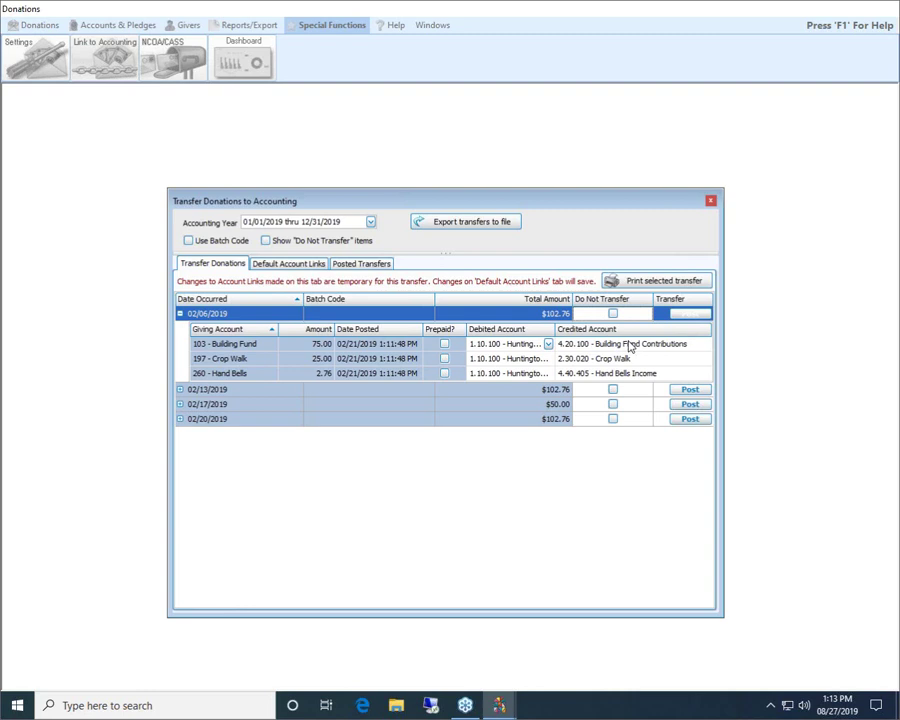
click(548, 344)
click(625, 349)
click(700, 345)
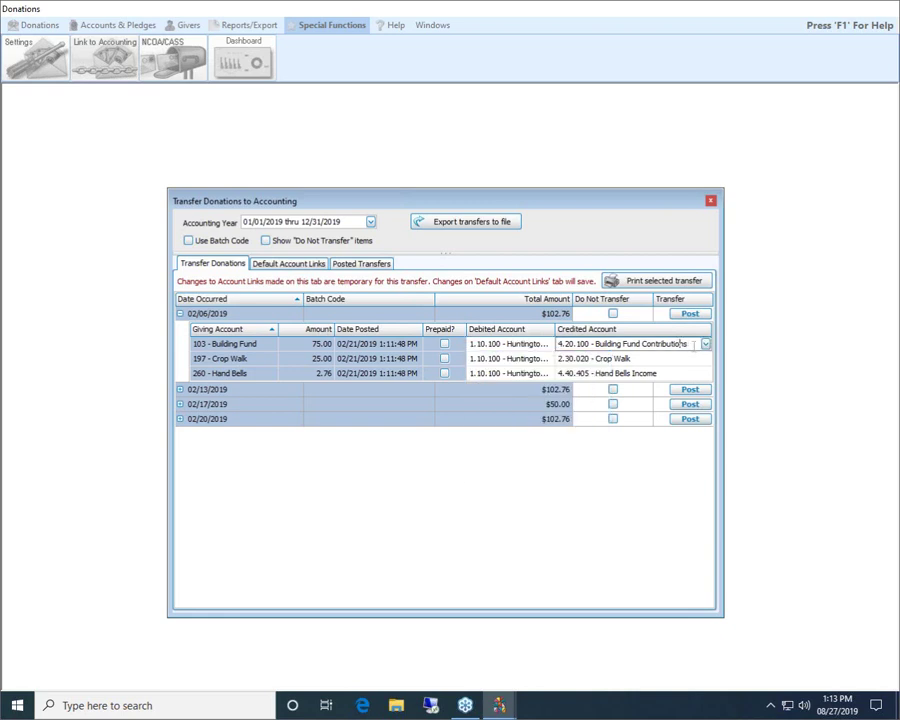
Browse the credit accounts available for the 02/06/2019 entry's Building Fund line without changing it, and collapse the entry
click(705, 344)
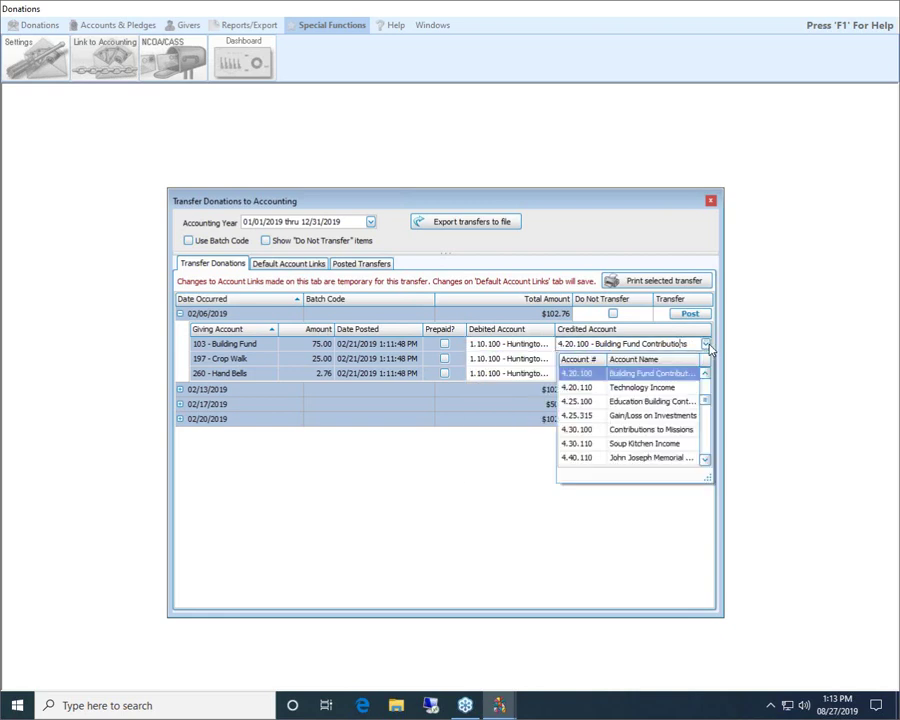
click(705, 460)
scroll(709, 470, down, 3)
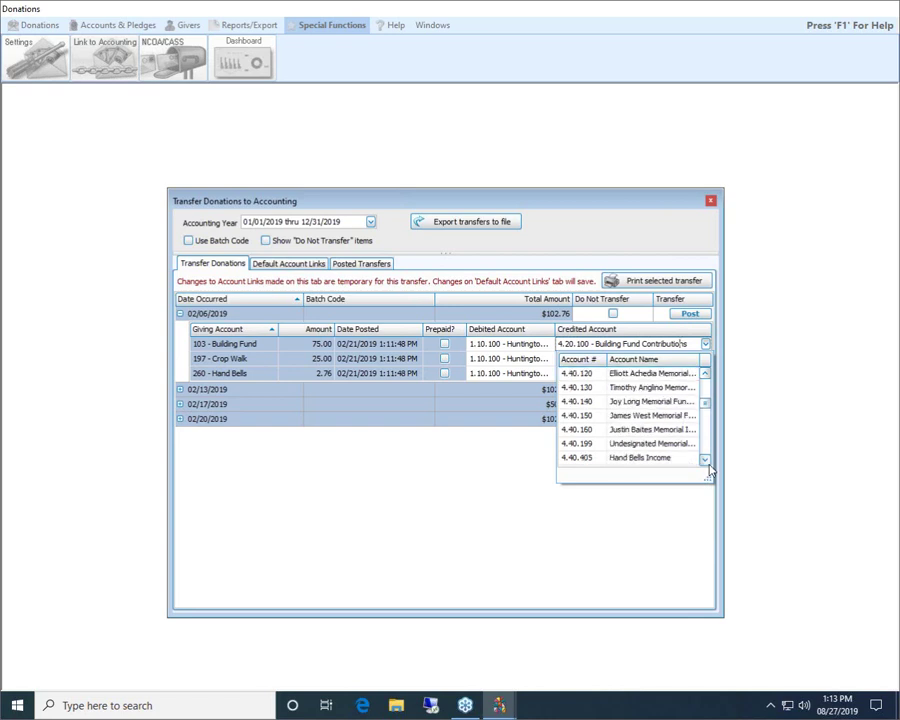
drag(713, 408, 711, 420)
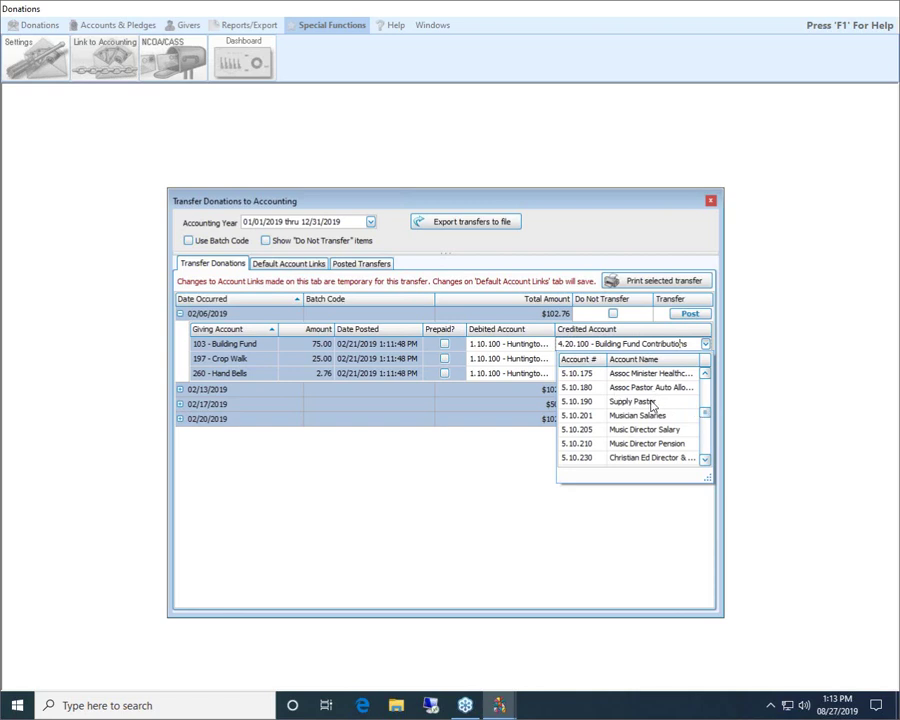
click(706, 410)
mouse_move(704, 406)
mouse_down()
mouse_move(709, 385)
mouse_move(710, 393)
mouse_up()
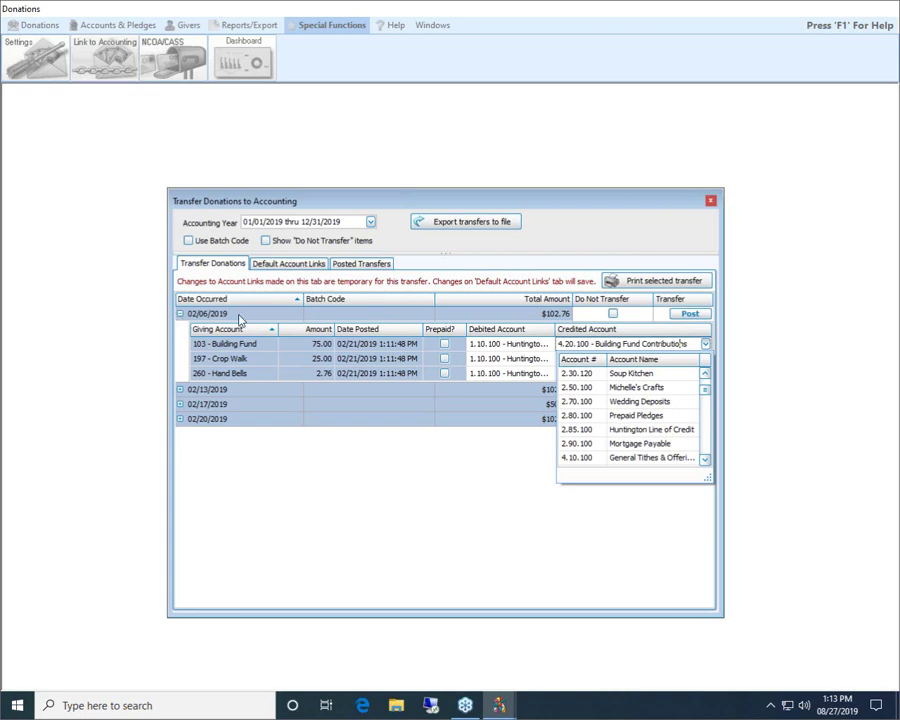
click(478, 314)
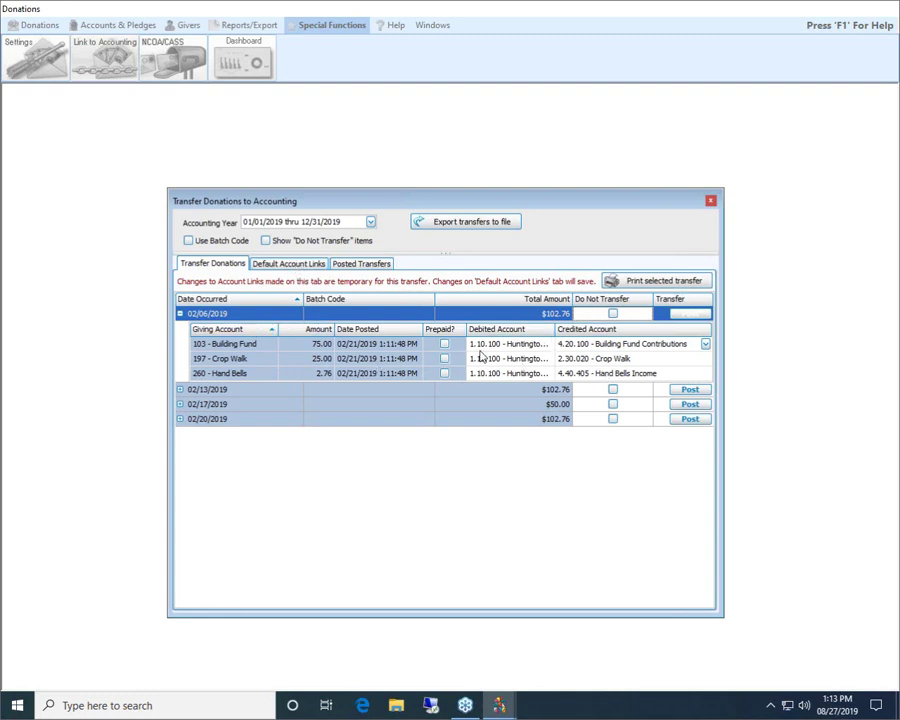
click(689, 314)
click(180, 314)
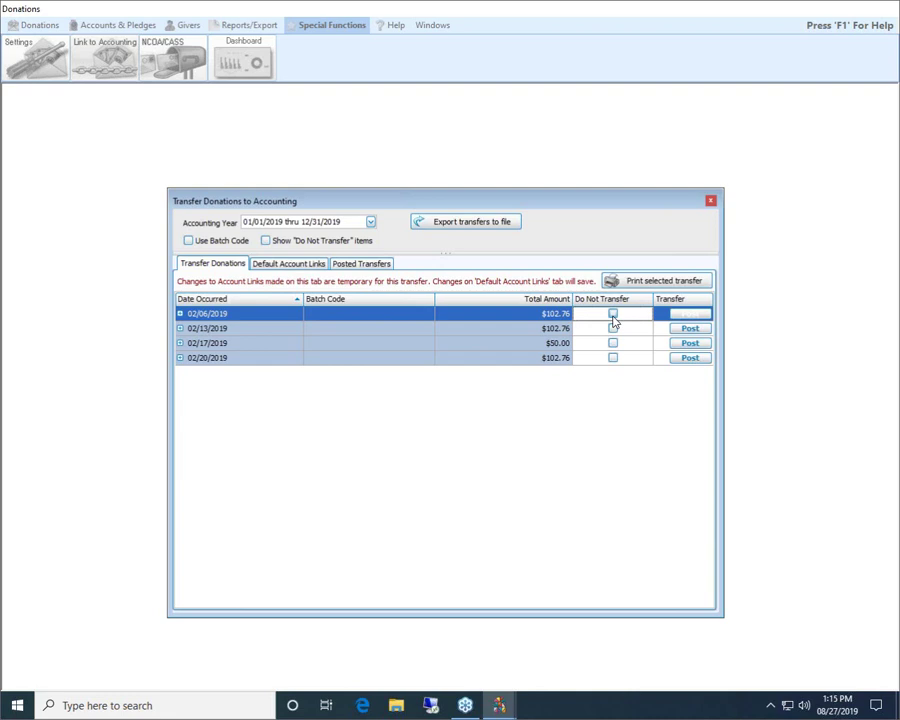
Mark the 02/20/2019 donations as Do Not Transfer and reopen the accounting link window at the donations awaiting transfer
click(613, 357)
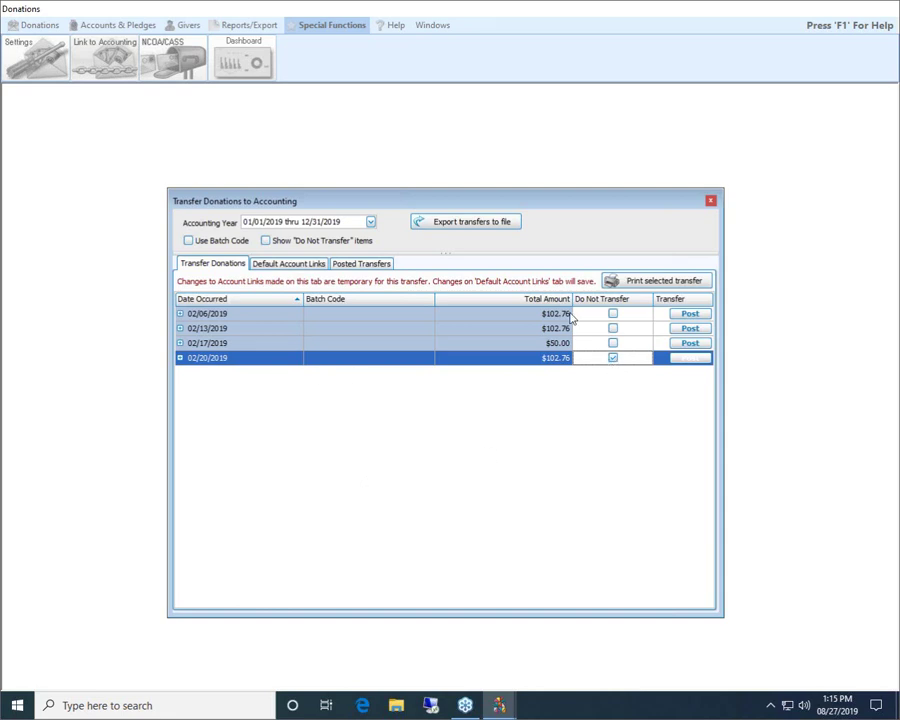
click(710, 201)
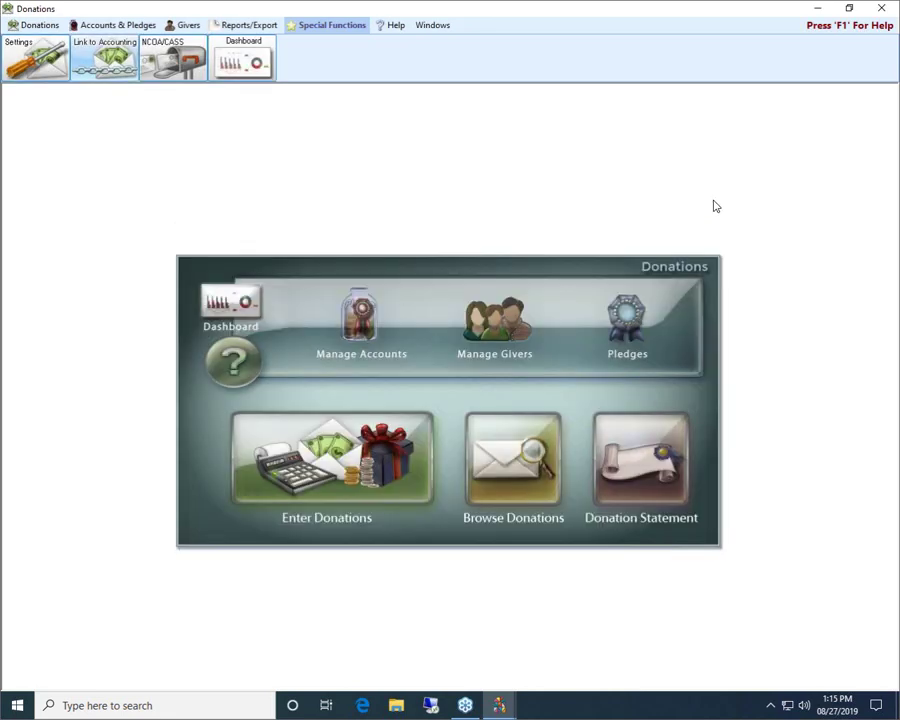
click(114, 59)
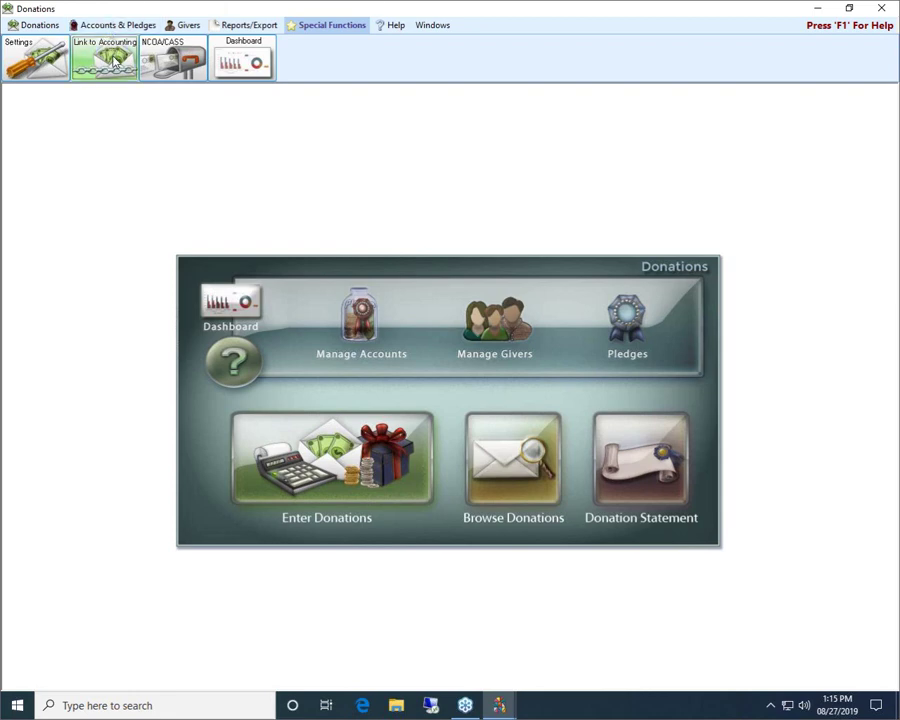
click(241, 263)
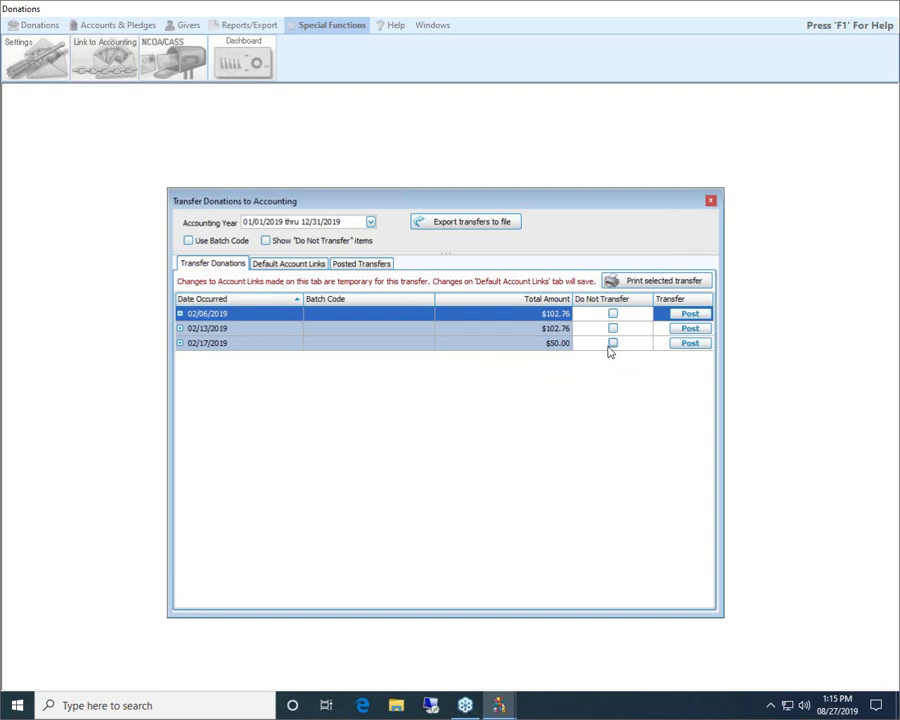
Show the "Do Not Transfer" items and clear the Do Not Transfer mark on the 02/20/2019 donations
click(267, 243)
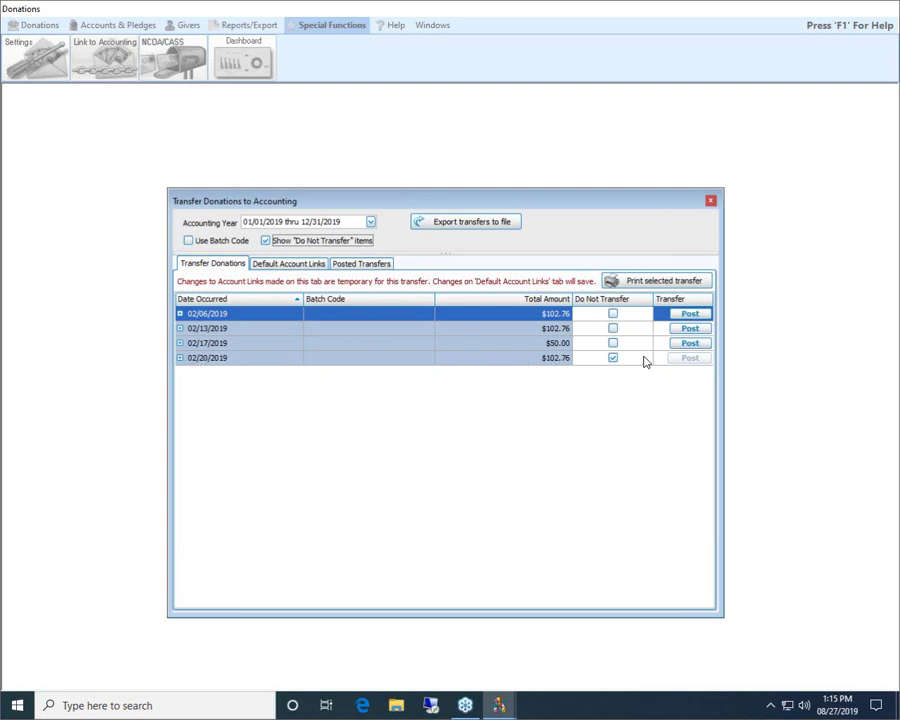
click(614, 360)
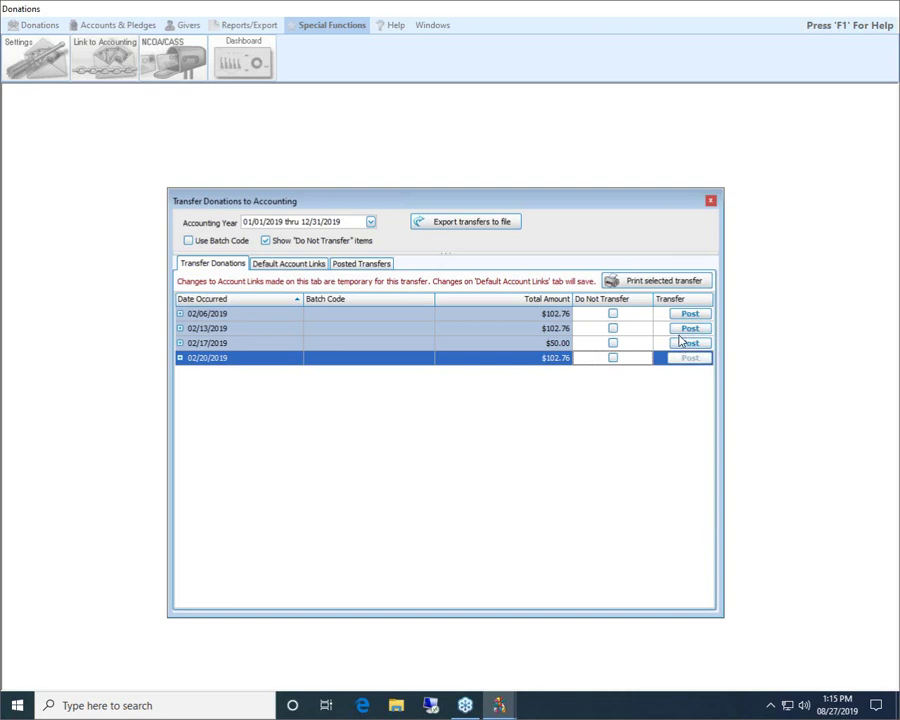
Preview the transfer report for the 02/06/2019 donations with the existing columns, and close the preview and report options
click(259, 316)
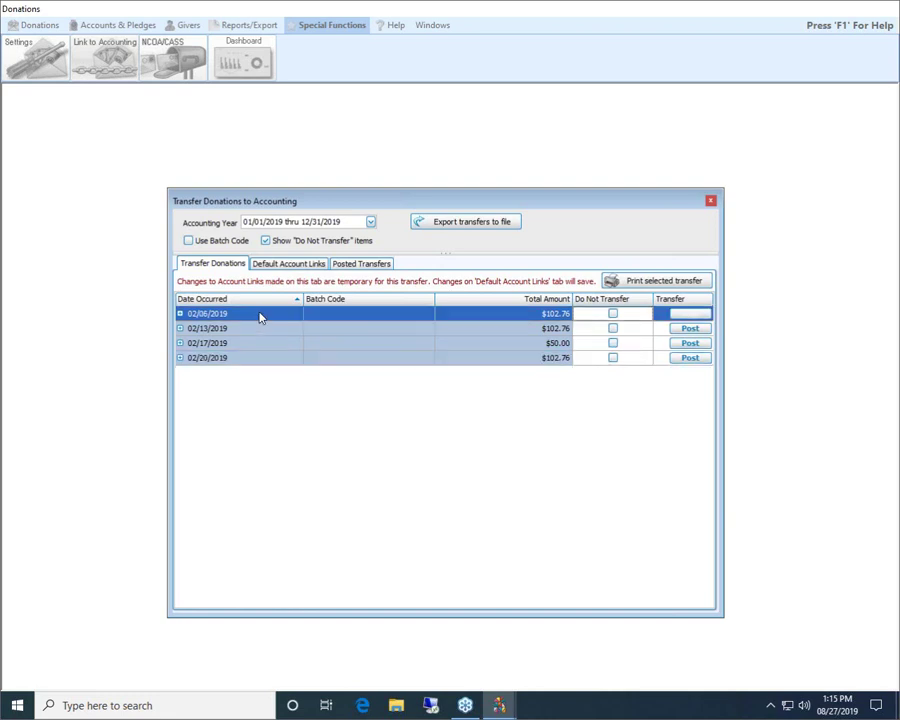
click(683, 284)
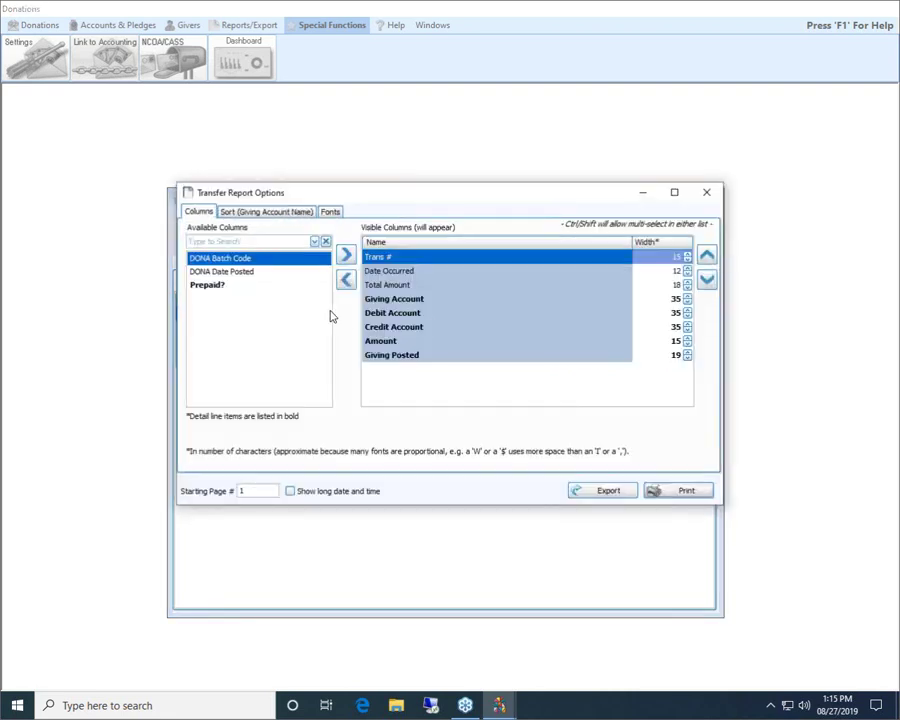
click(694, 493)
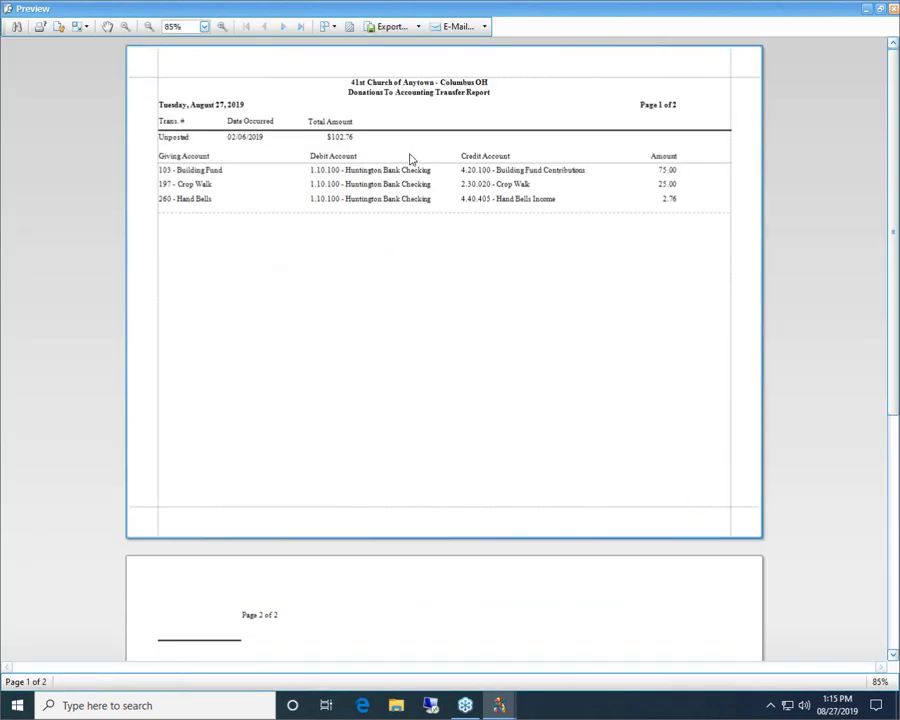
click(881, 12)
drag(526, 92, 510, 384)
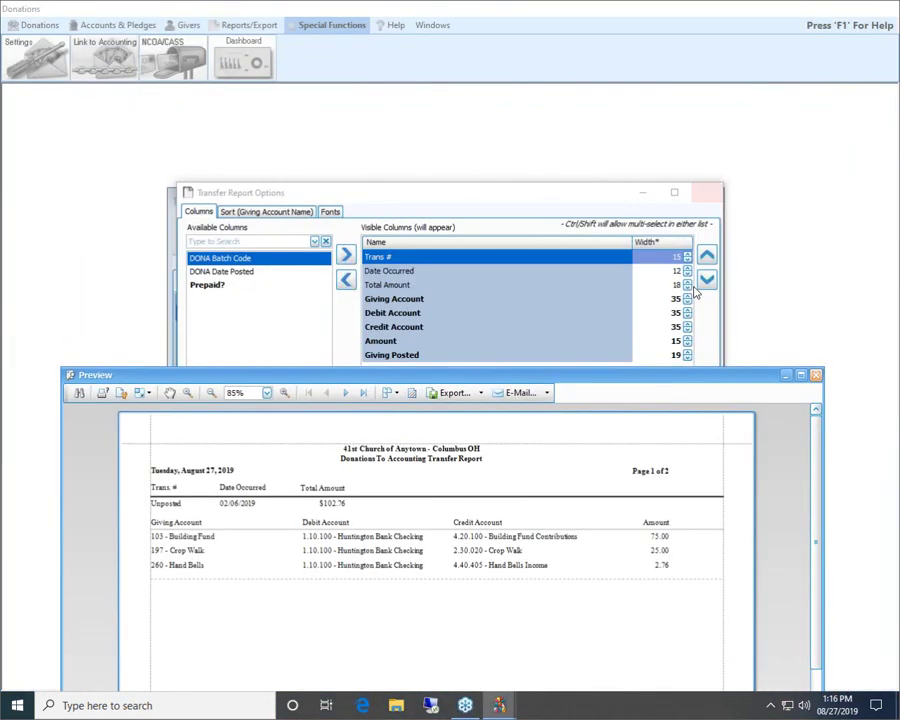
click(708, 193)
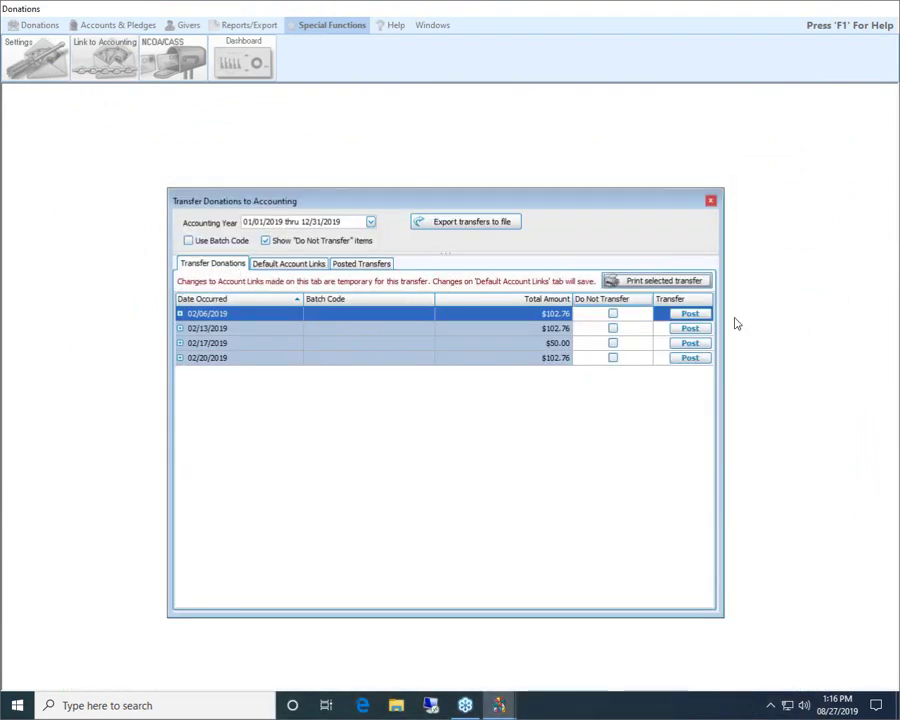
Review the printed layout of the unposted 02/06/2019 transfer once more and return to the donations awaiting transfer
click(683, 316)
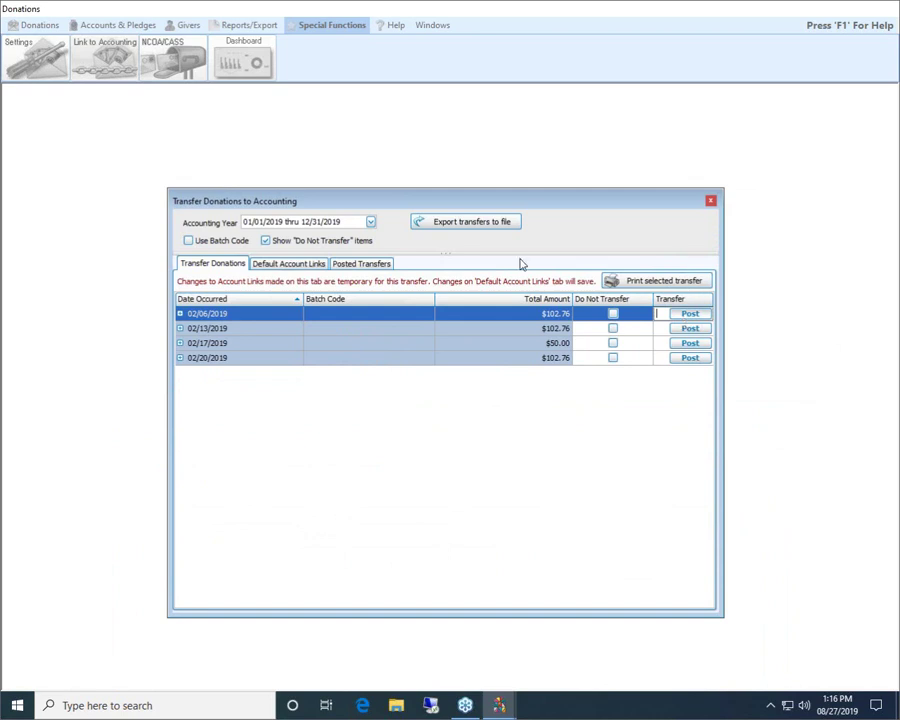
click(692, 462)
click(685, 224)
click(670, 490)
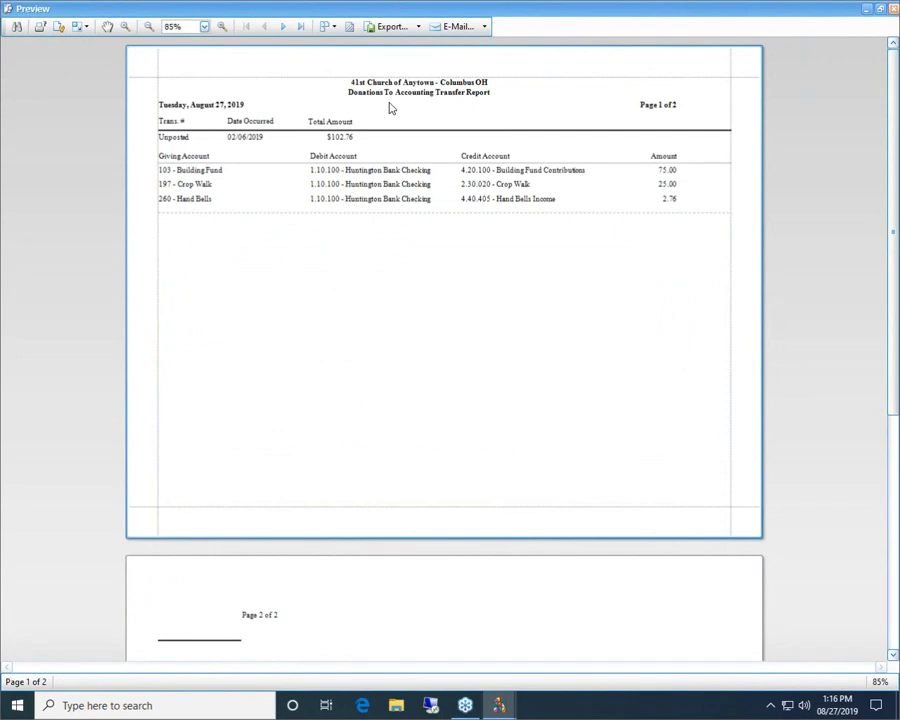
click(885, 9)
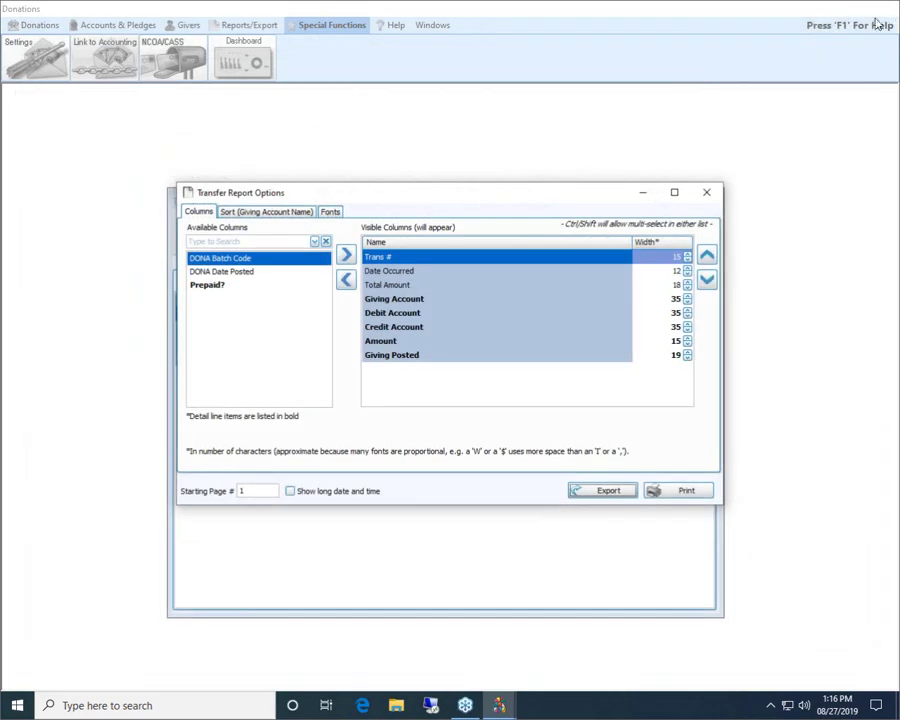
click(706, 192)
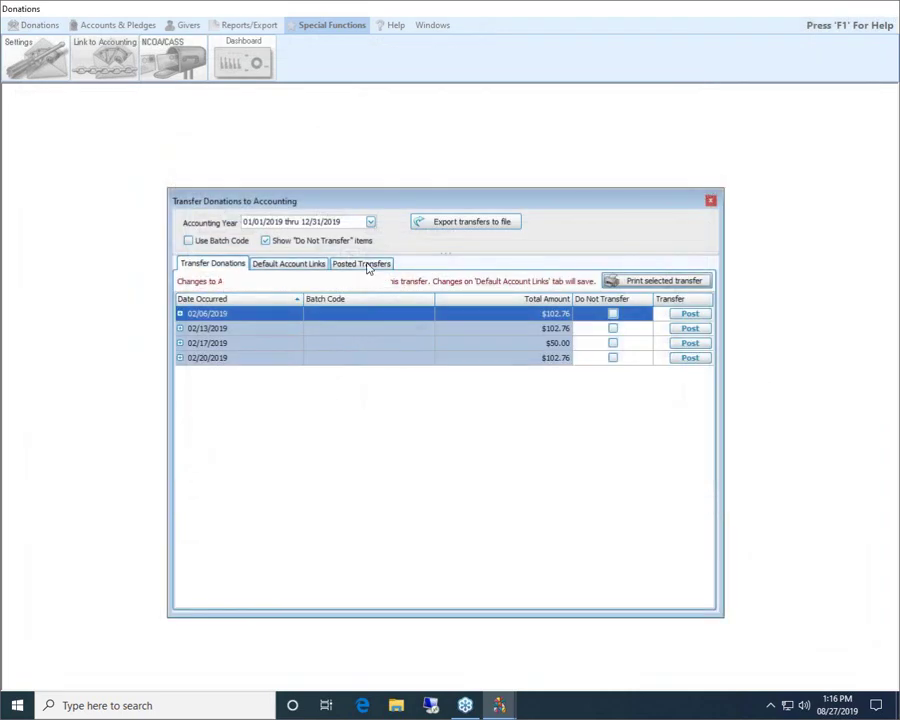
Show the posted transfers, preview the report for transfer 80 dated 01/27/2019, and close Transfer Donations to Accounting
click(366, 265)
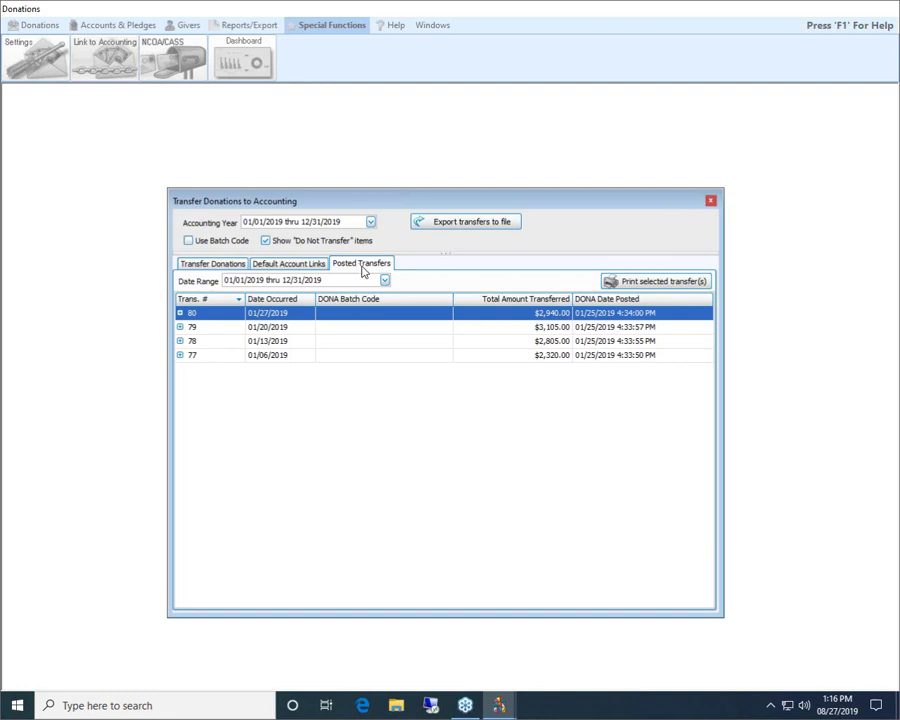
click(660, 284)
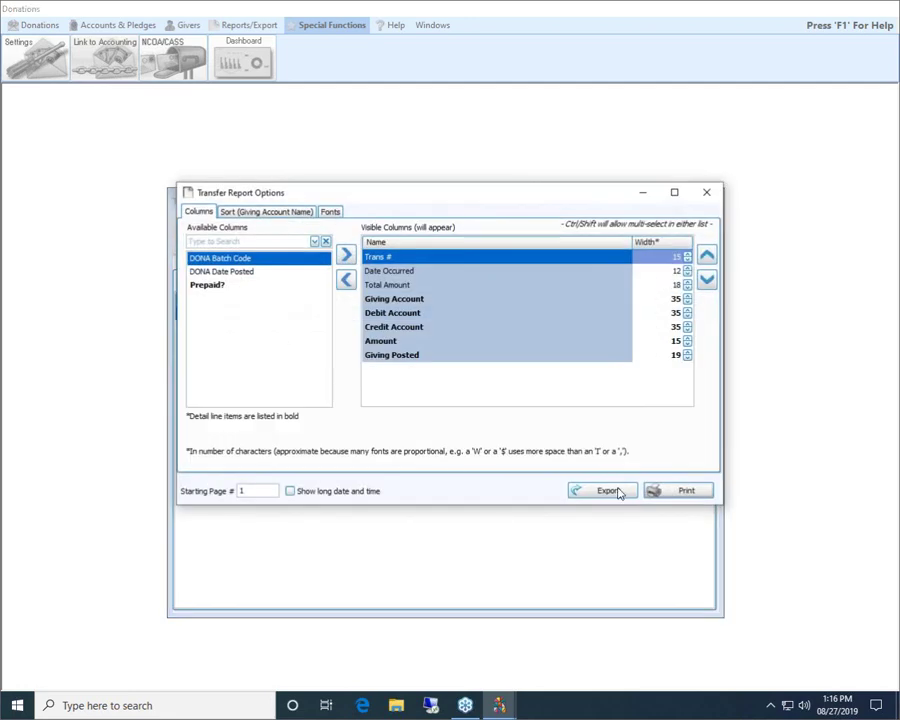
click(672, 491)
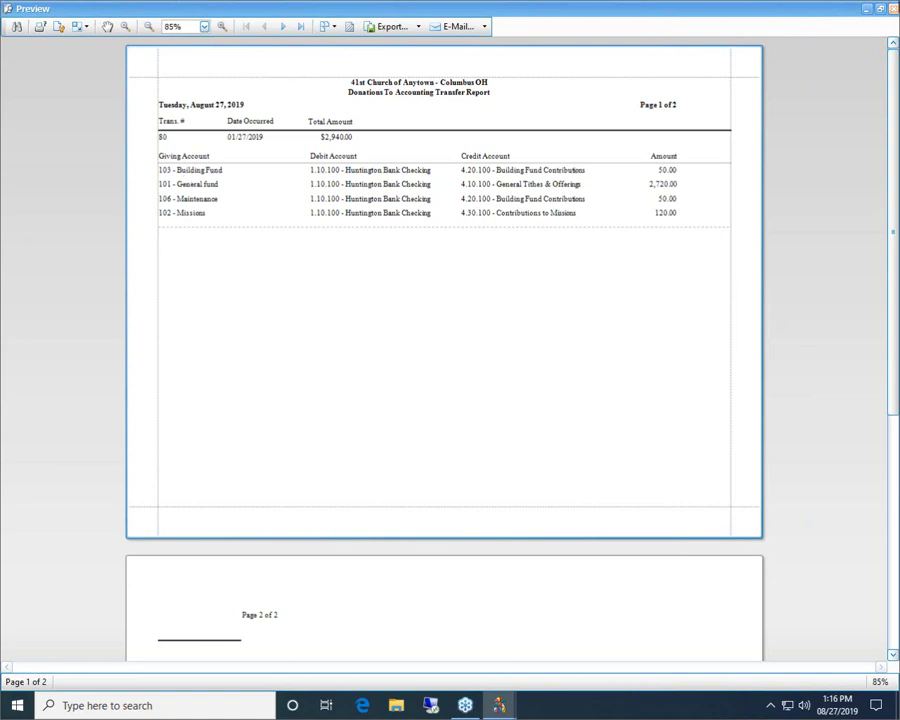
click(894, 8)
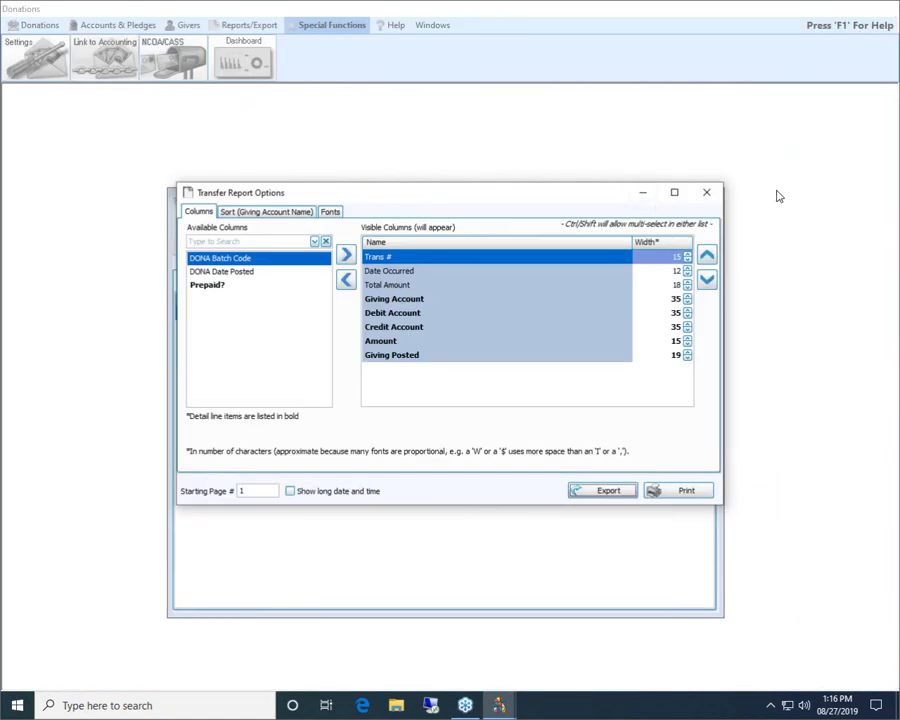
click(707, 193)
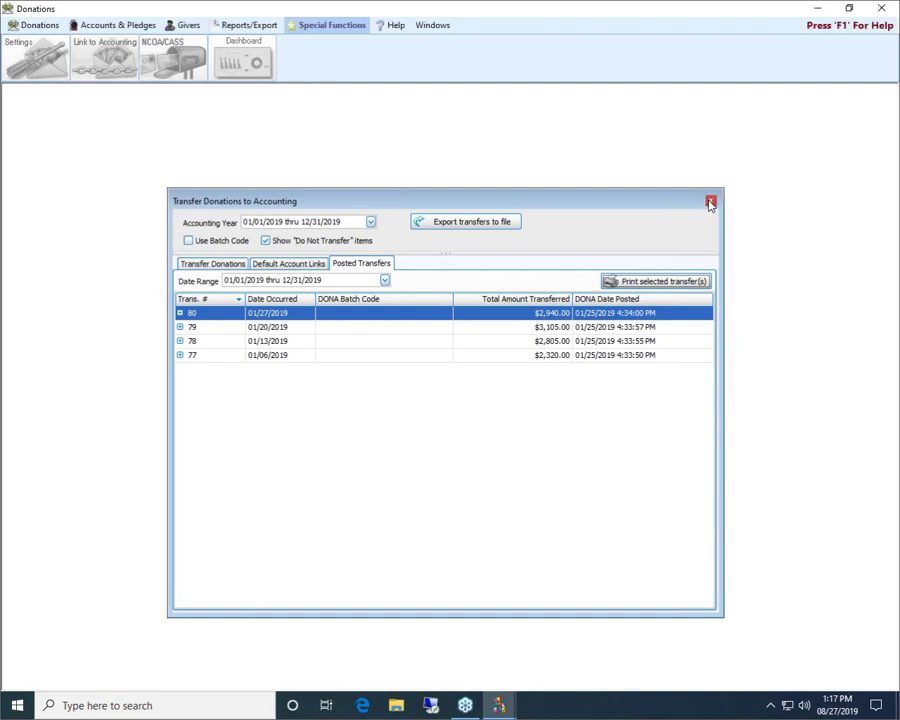
click(710, 204)
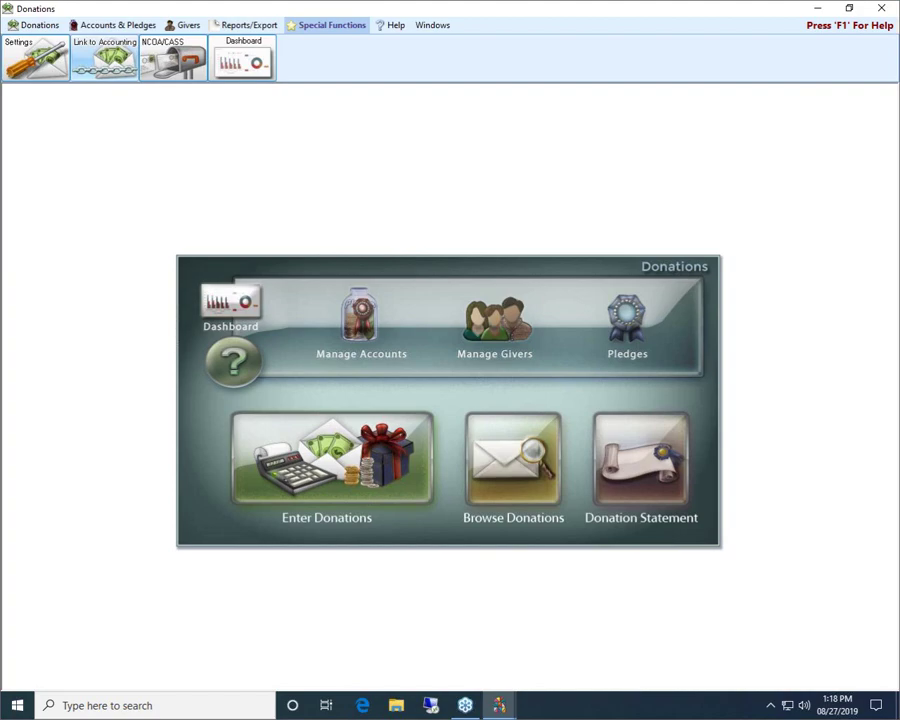
Exit Donations and back up all Membership, Scheduler, Donations and Accounting data to the Desktop folder from Administration
click(882, 10)
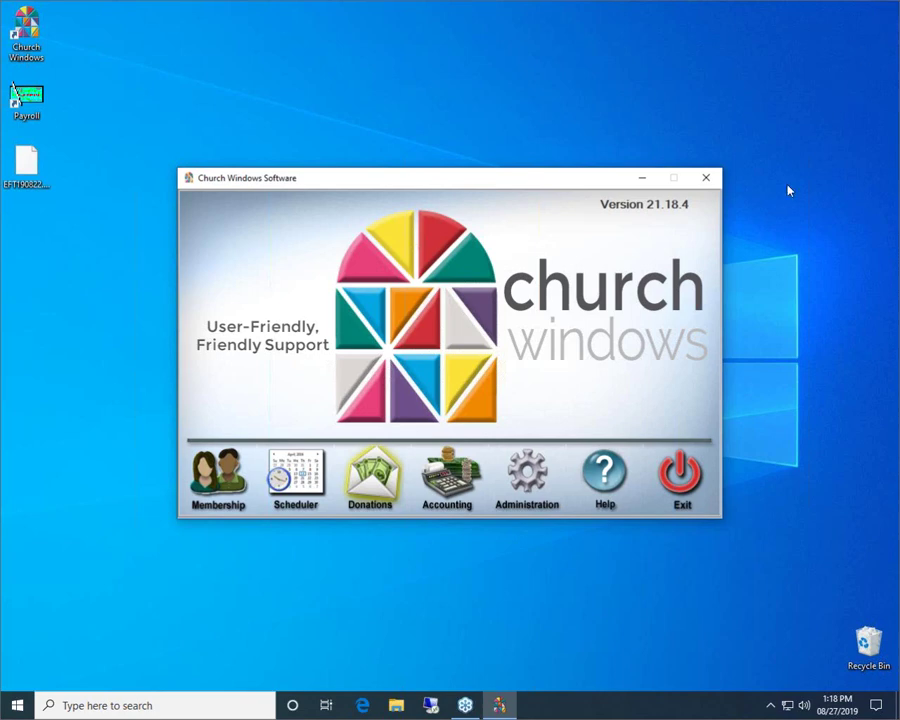
click(530, 472)
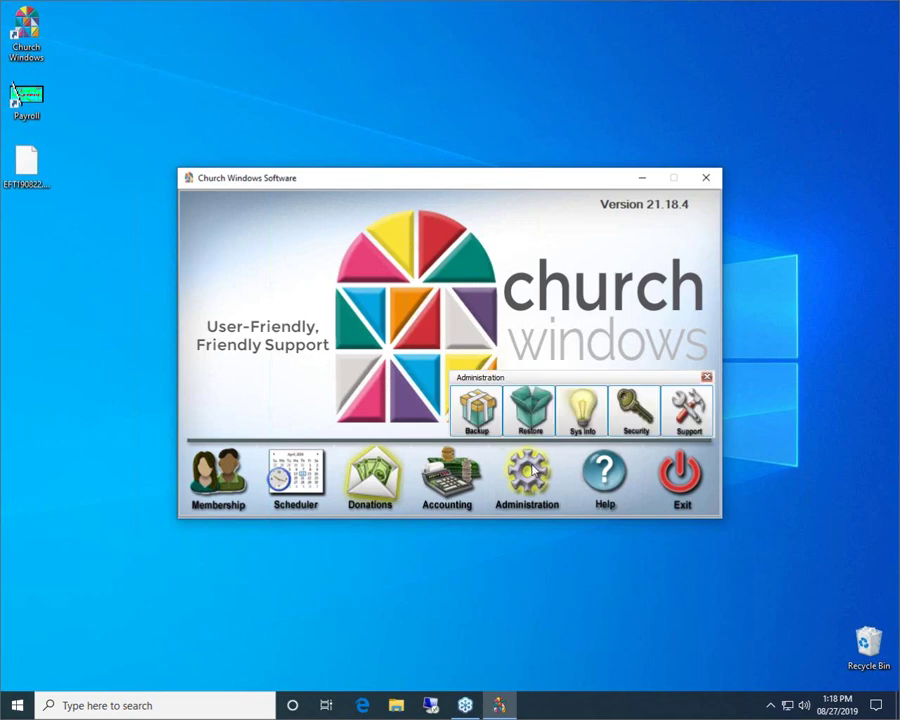
click(477, 410)
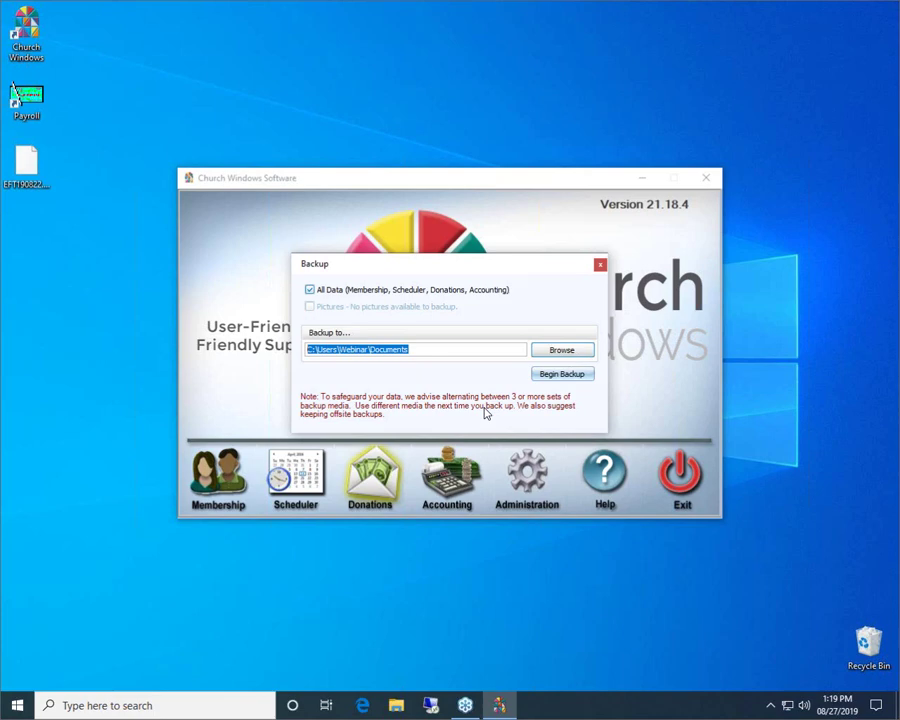
click(555, 349)
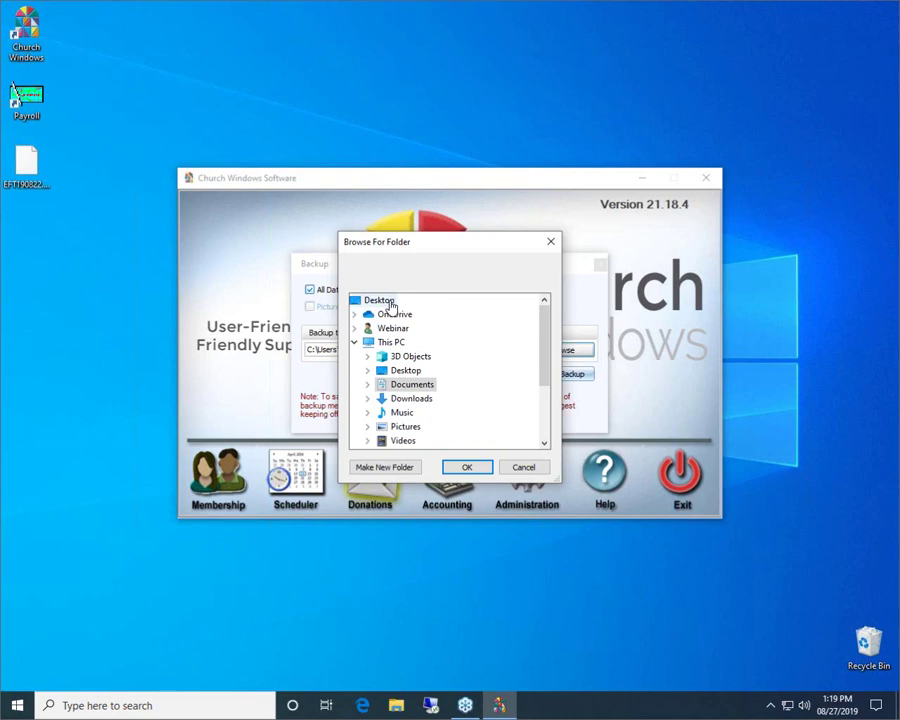
click(389, 306)
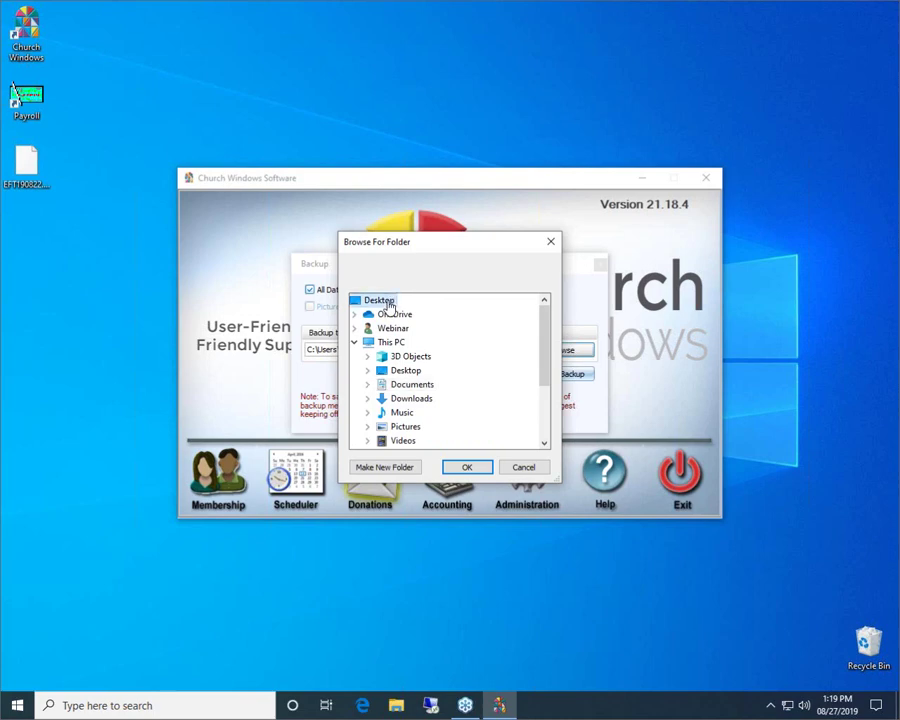
click(466, 466)
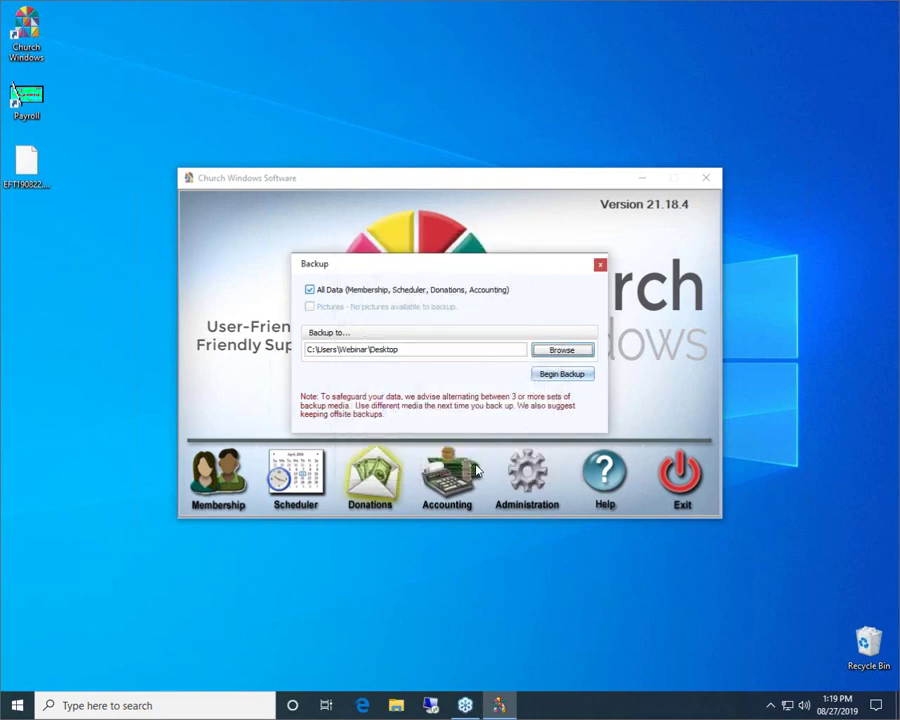
click(581, 376)
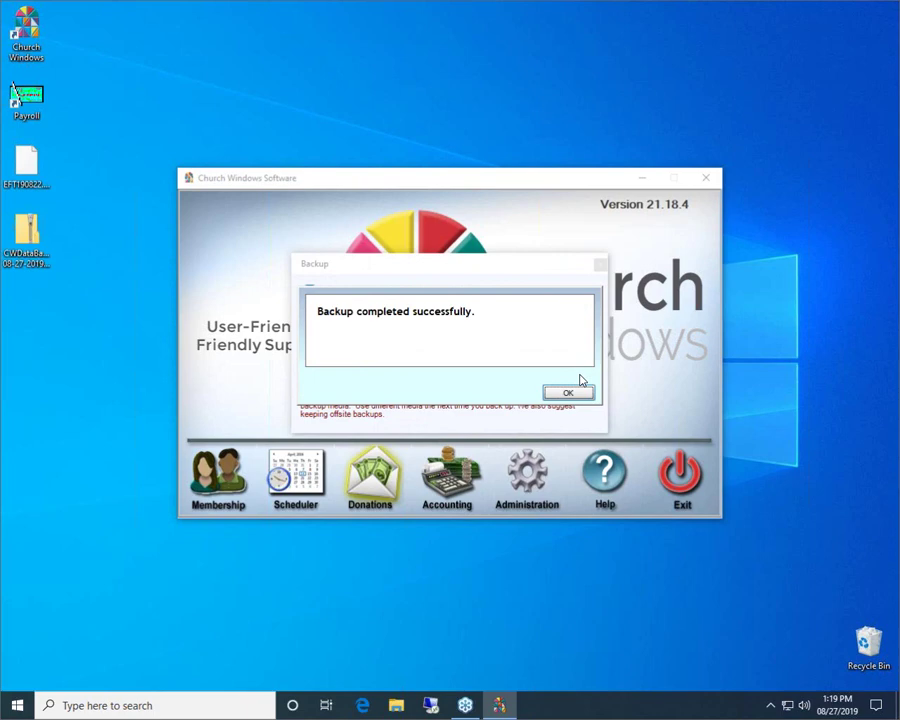
click(568, 393)
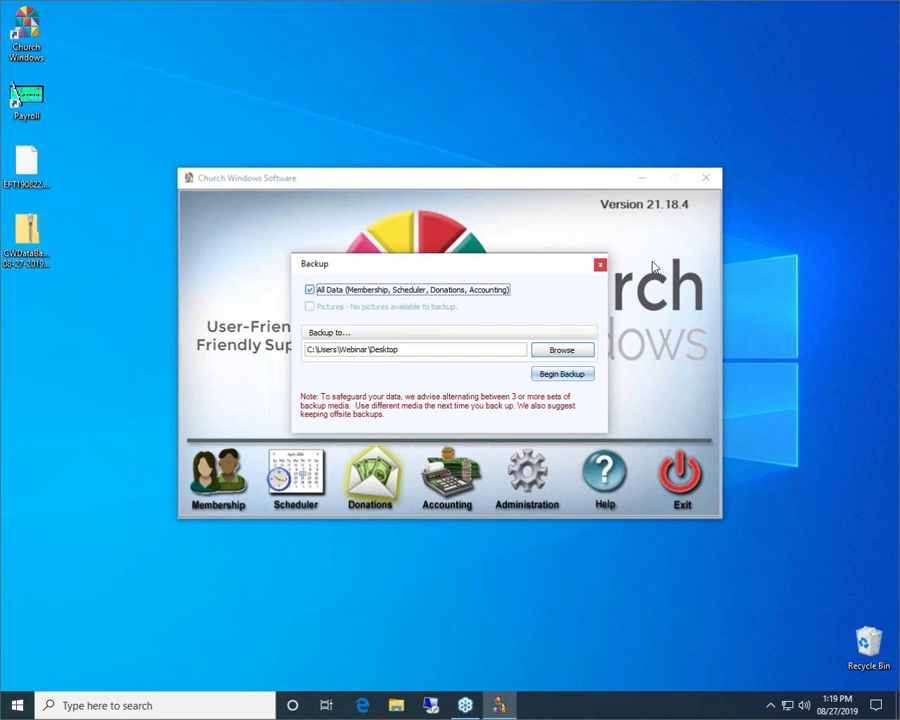
Close Backup and load the Desktop file CWDataBackup 08-27-2019 1.19.25 PM into Restore from Administration
click(600, 264)
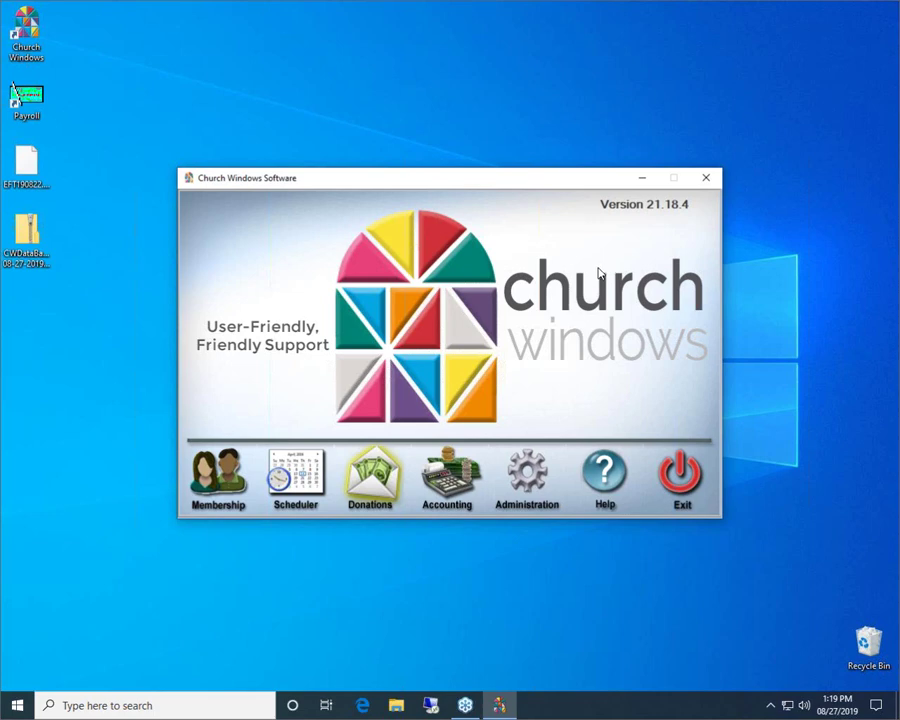
click(523, 472)
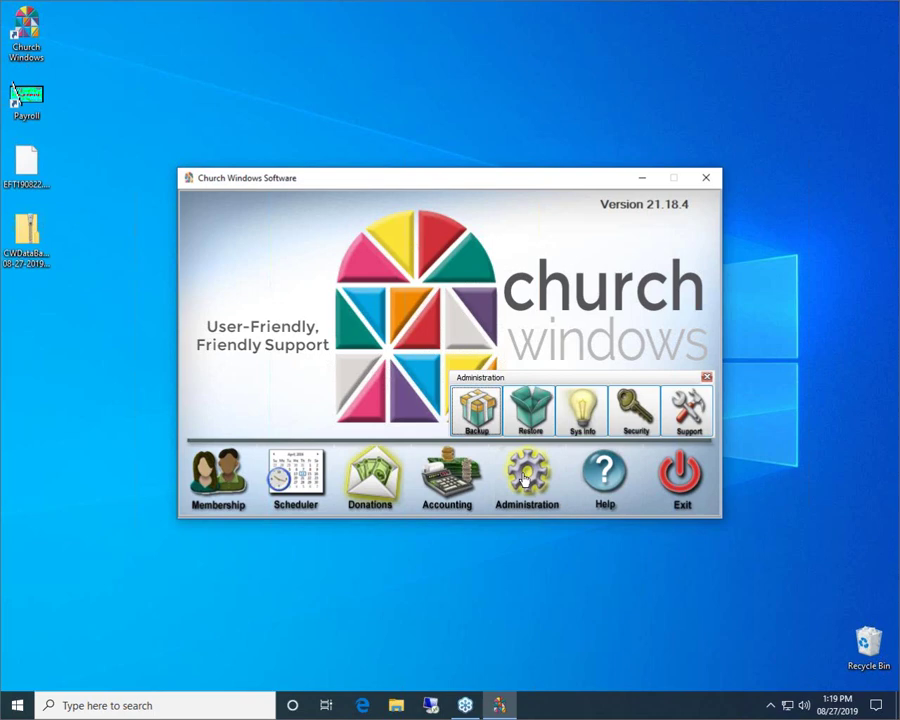
click(531, 408)
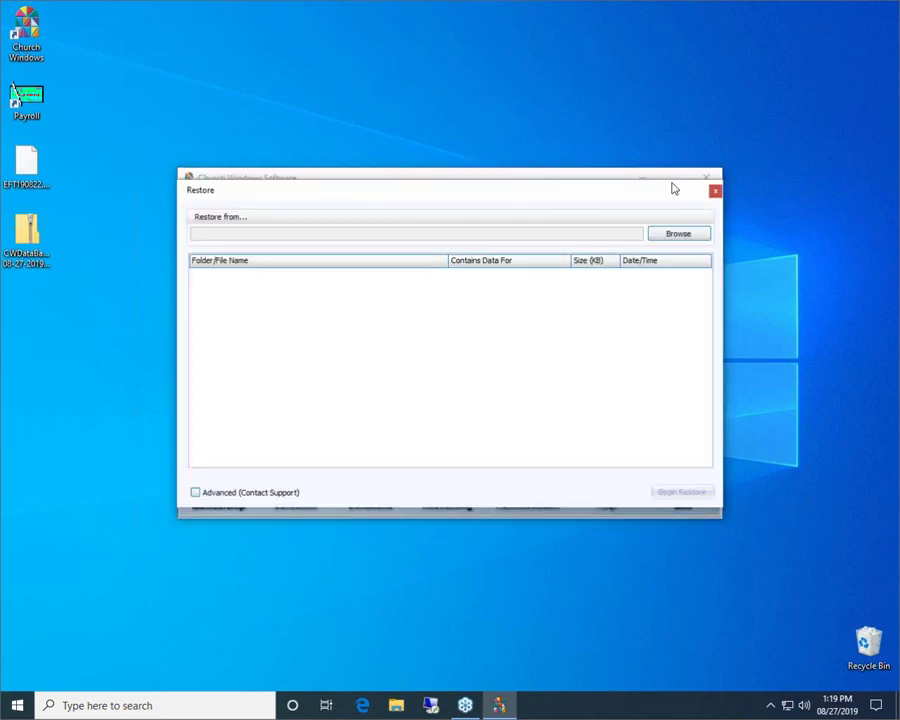
click(682, 239)
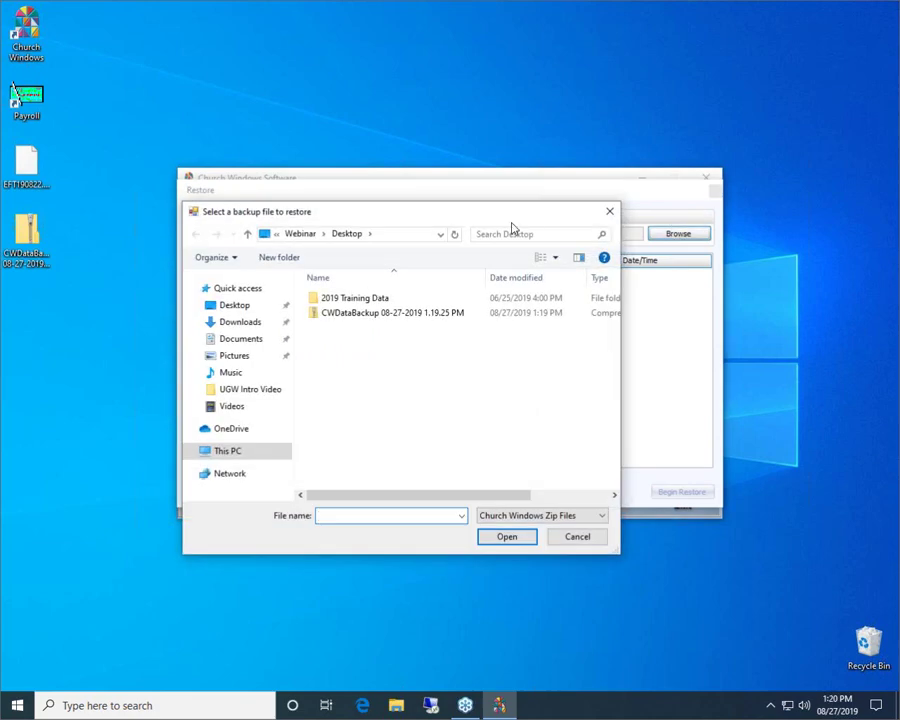
click(430, 318)
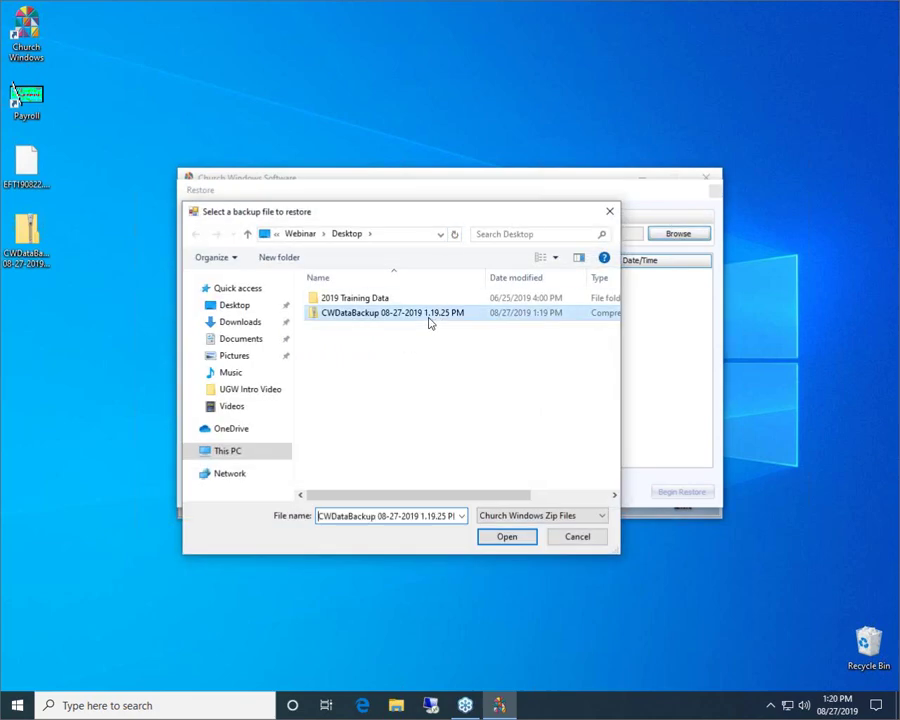
click(520, 540)
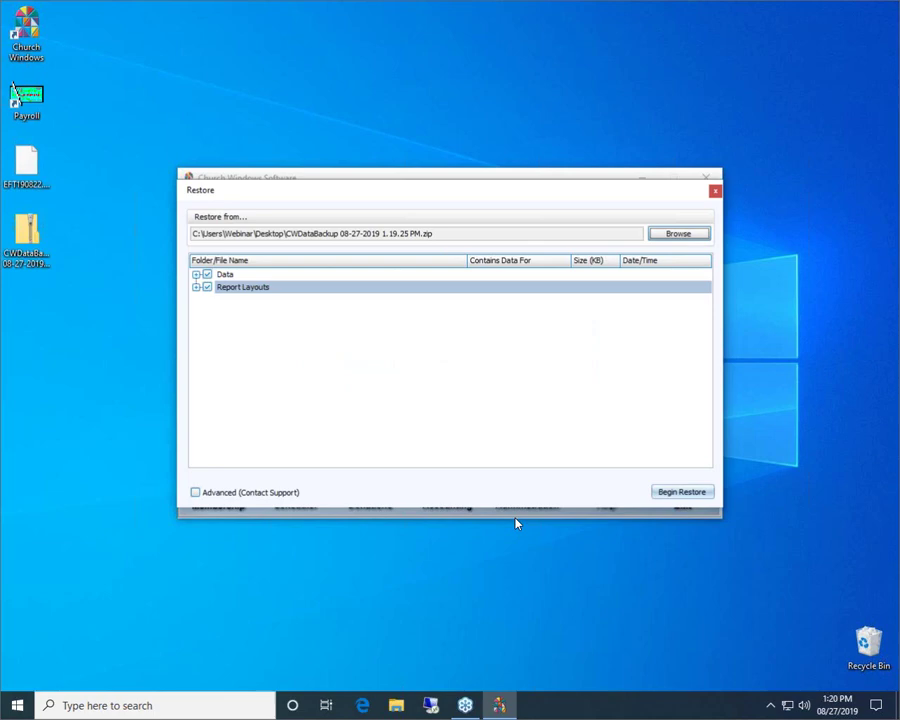
Exclude Report Layouts, try leaving CWAccounting.BAK out of the restore, cancel that exclusion and close Restore without restoring
click(207, 287)
click(196, 276)
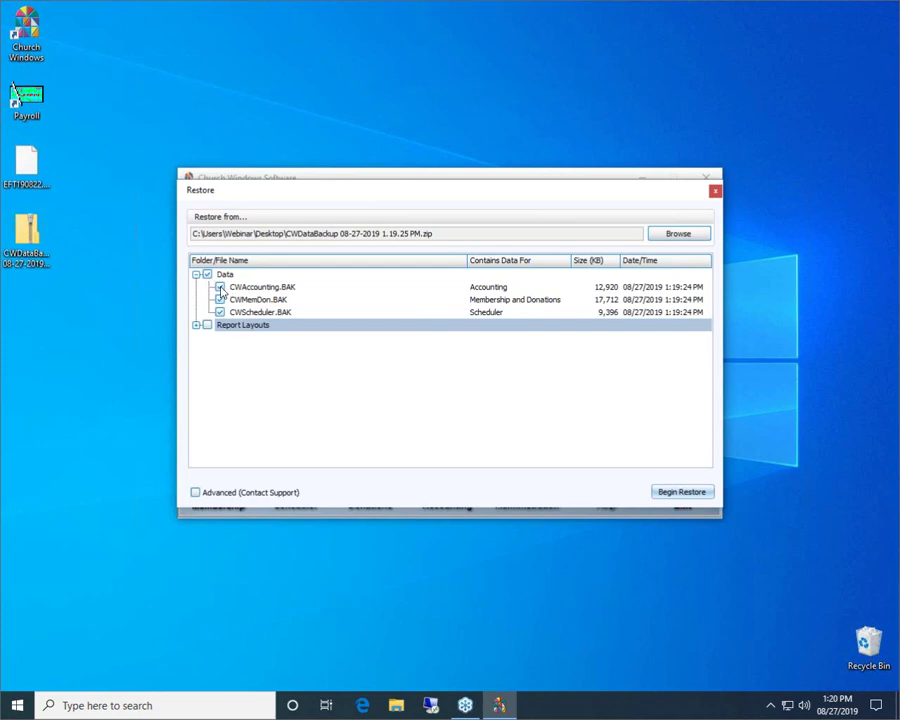
click(221, 288)
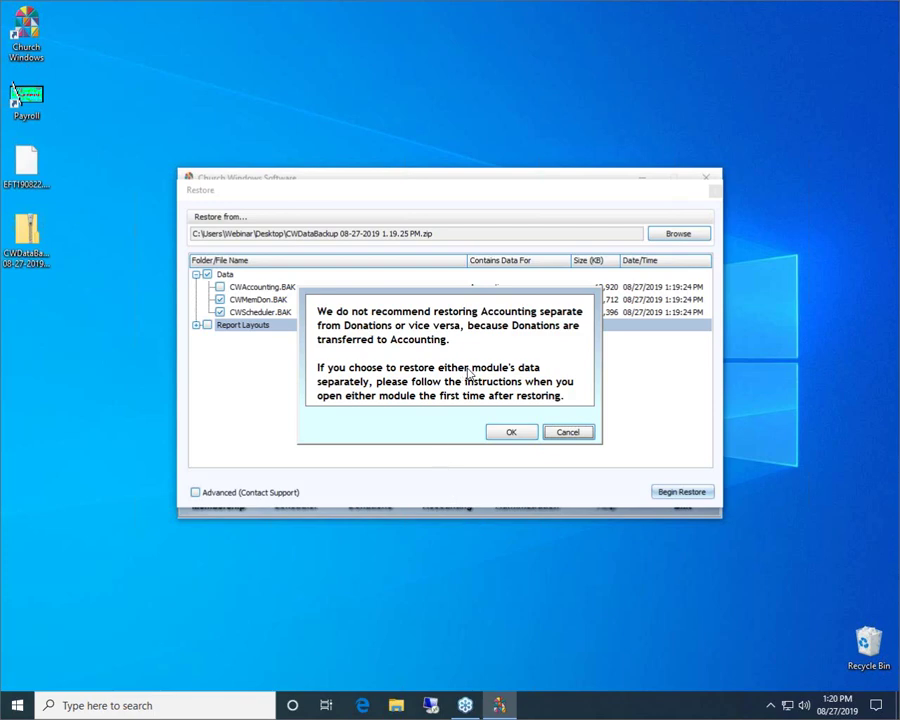
click(507, 434)
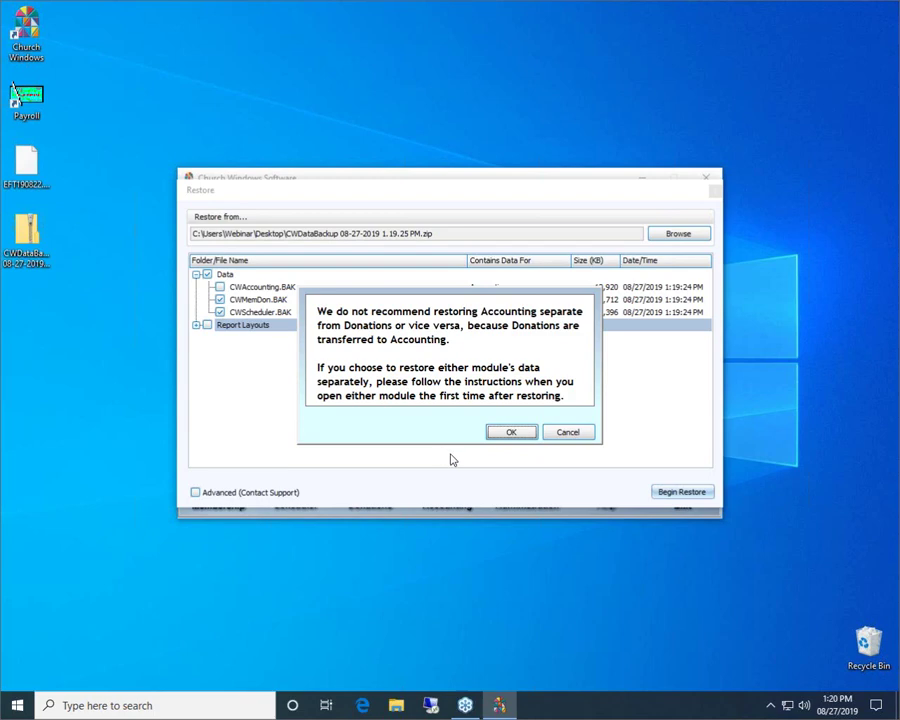
click(568, 434)
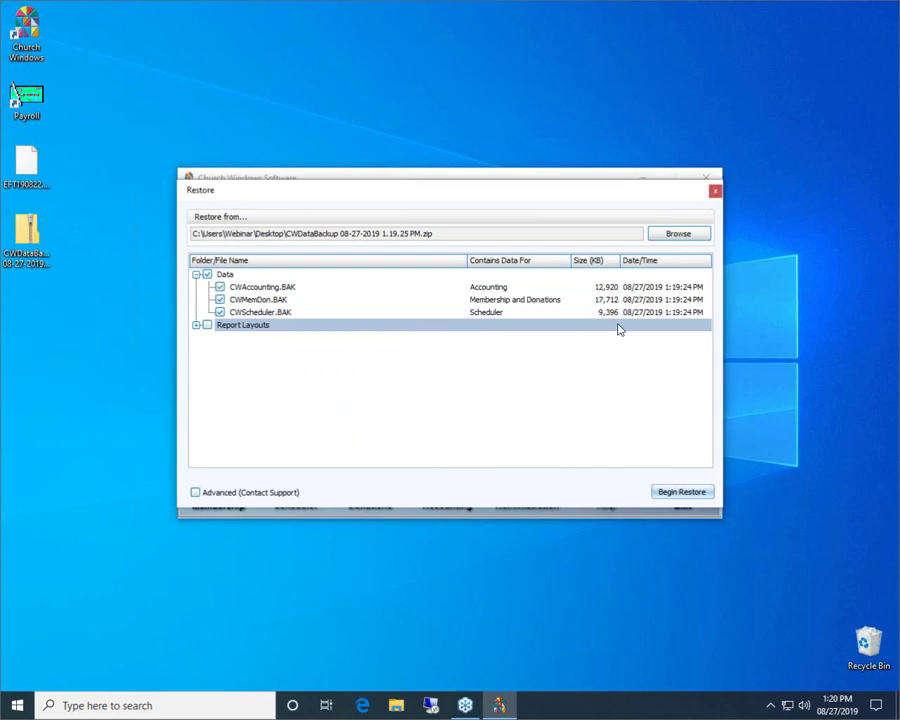
click(712, 192)
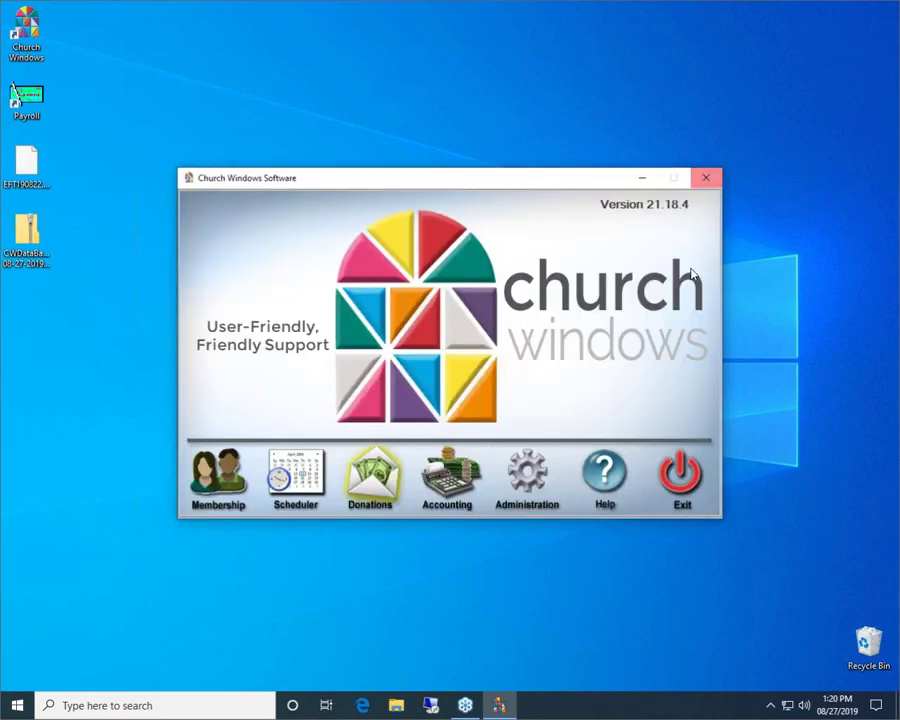
Open Donations and export the 01/01/2019 thru 12/31/2019 accounting transfers to a file in the Desktop folder
click(383, 474)
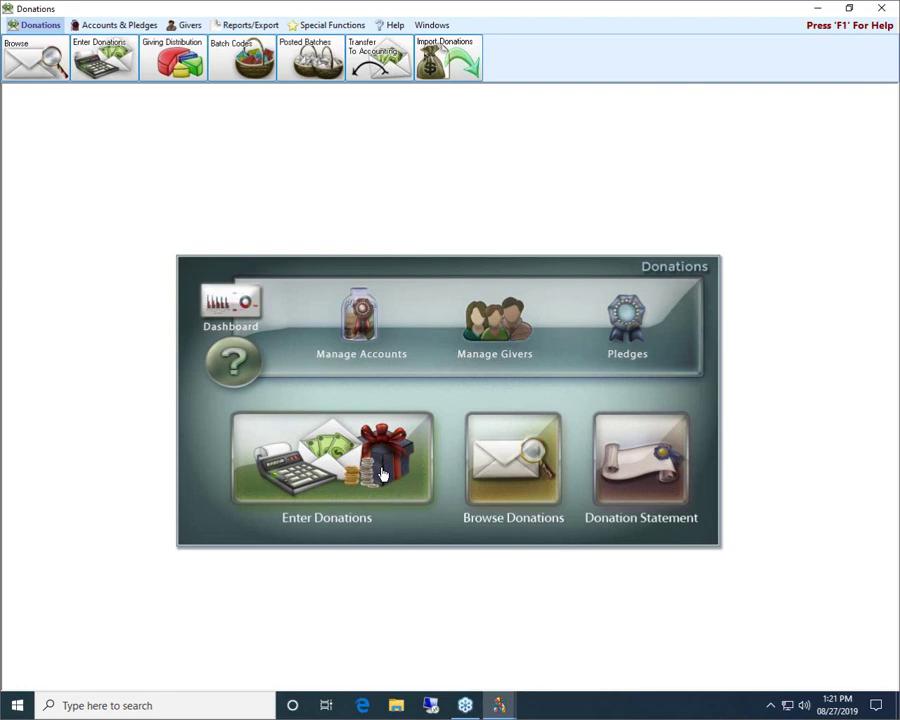
click(393, 60)
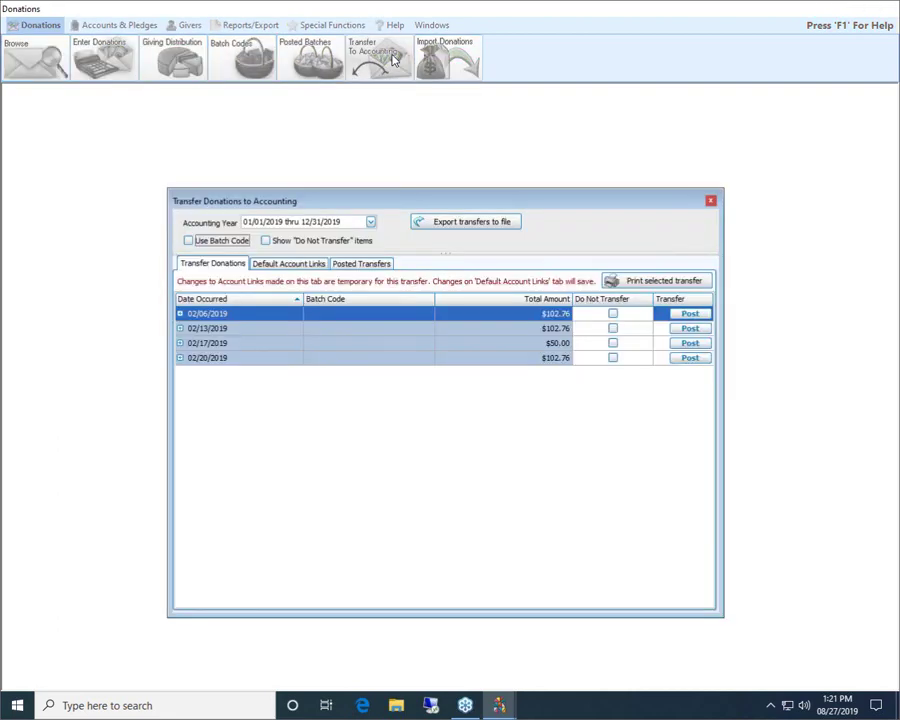
click(430, 230)
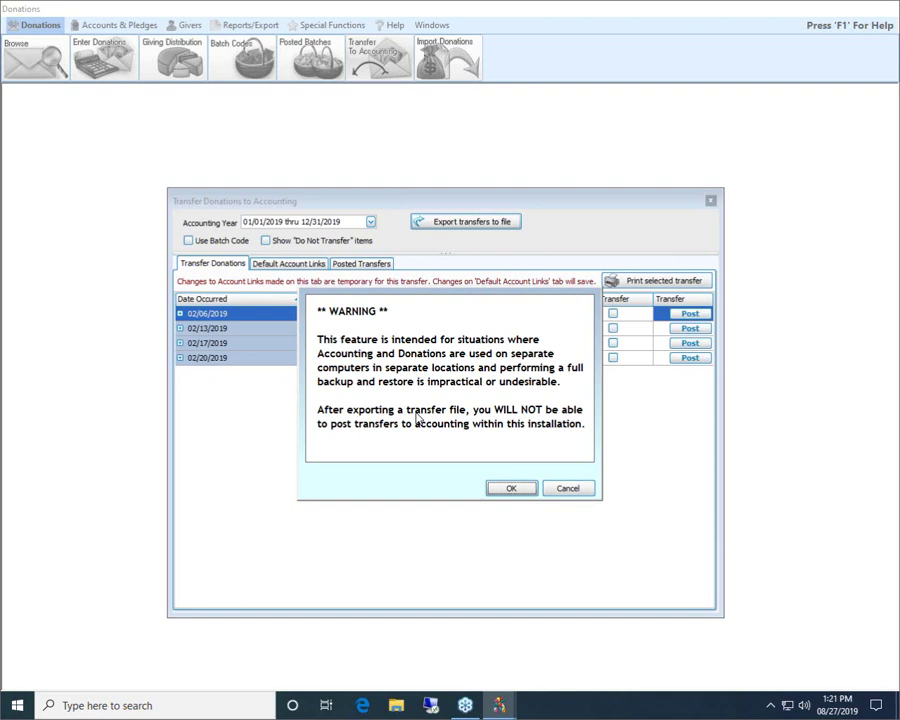
click(511, 488)
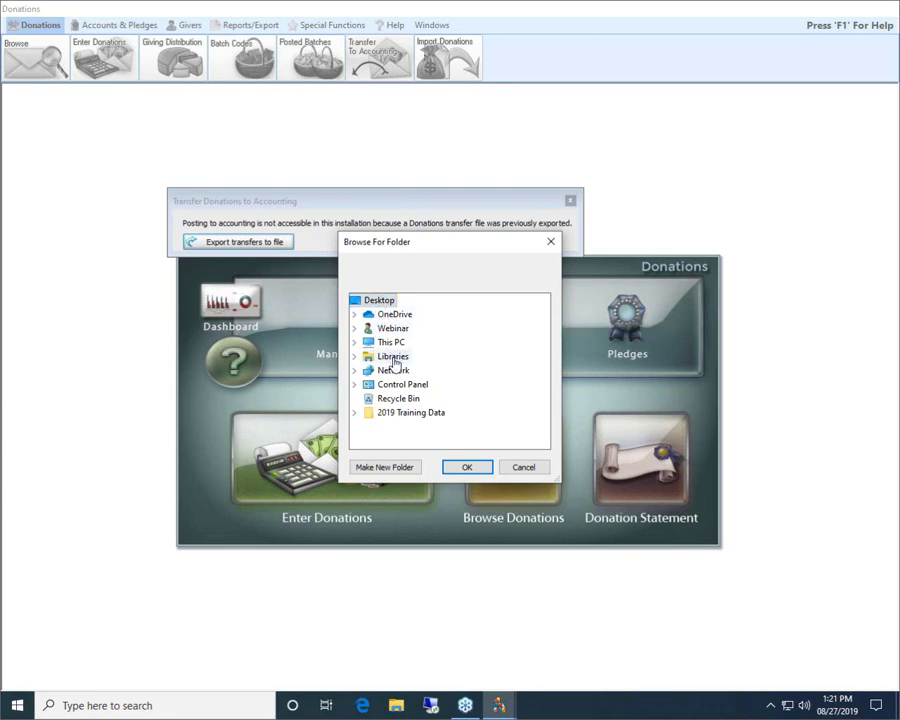
click(486, 474)
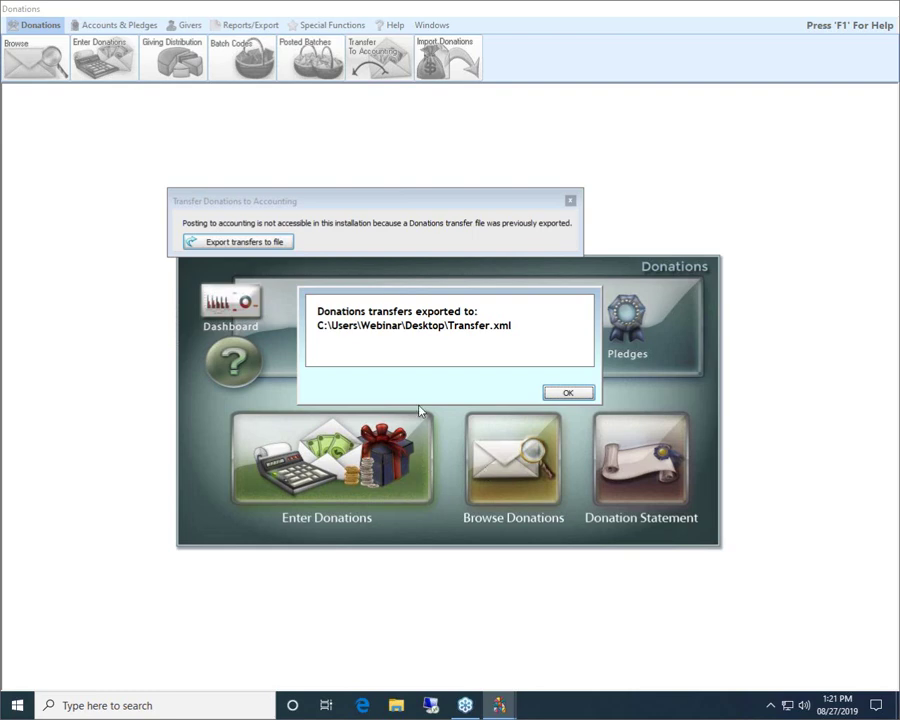
click(567, 395)
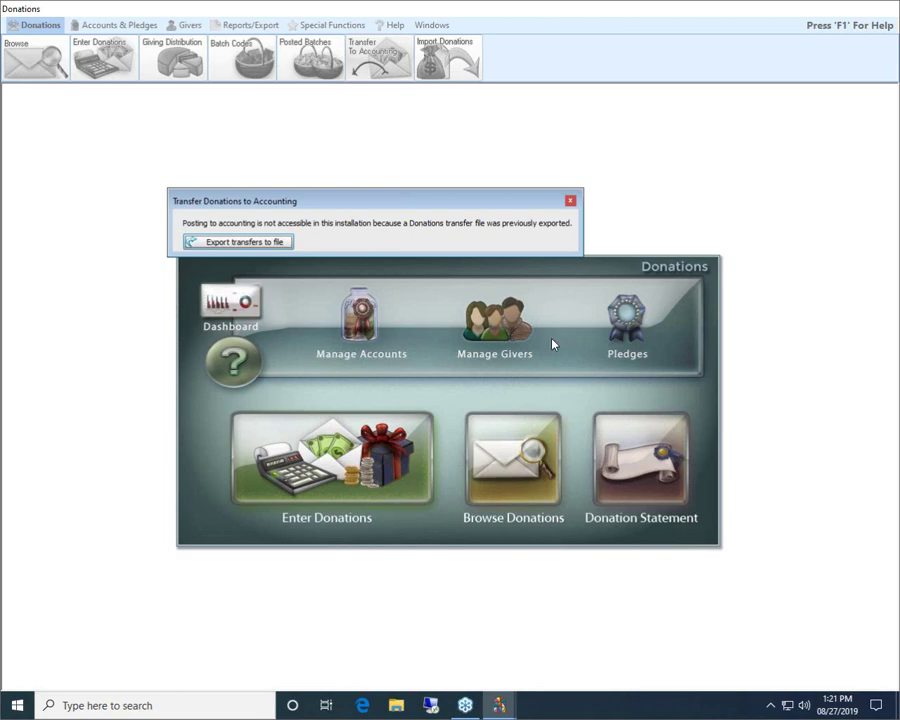
Close Transfer Donations to Accounting, minimize Donations and view the details of the exported Transfer file on the desktop
click(570, 200)
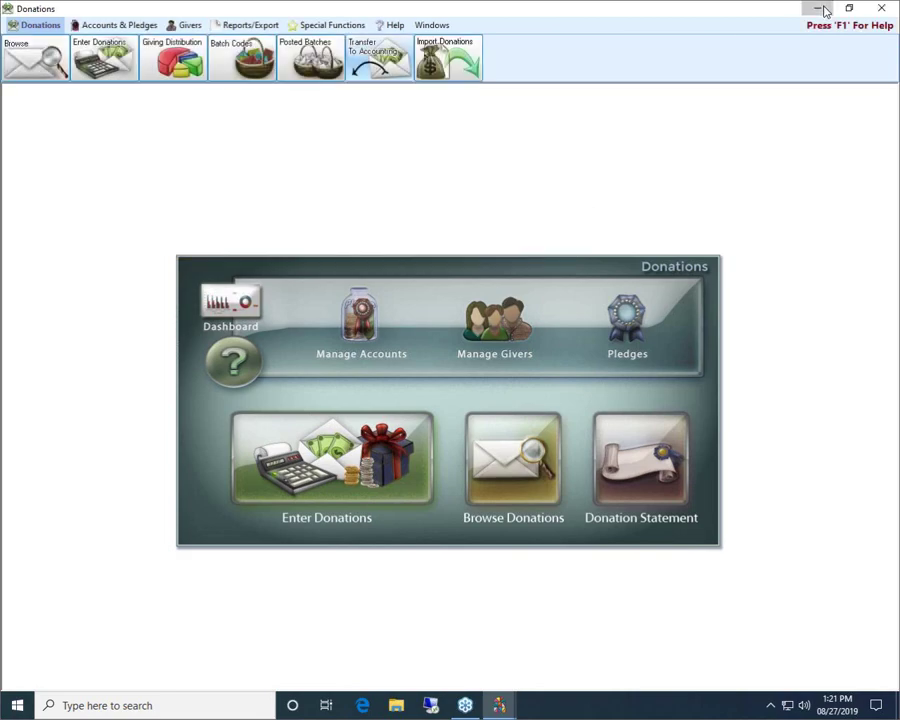
click(820, 8)
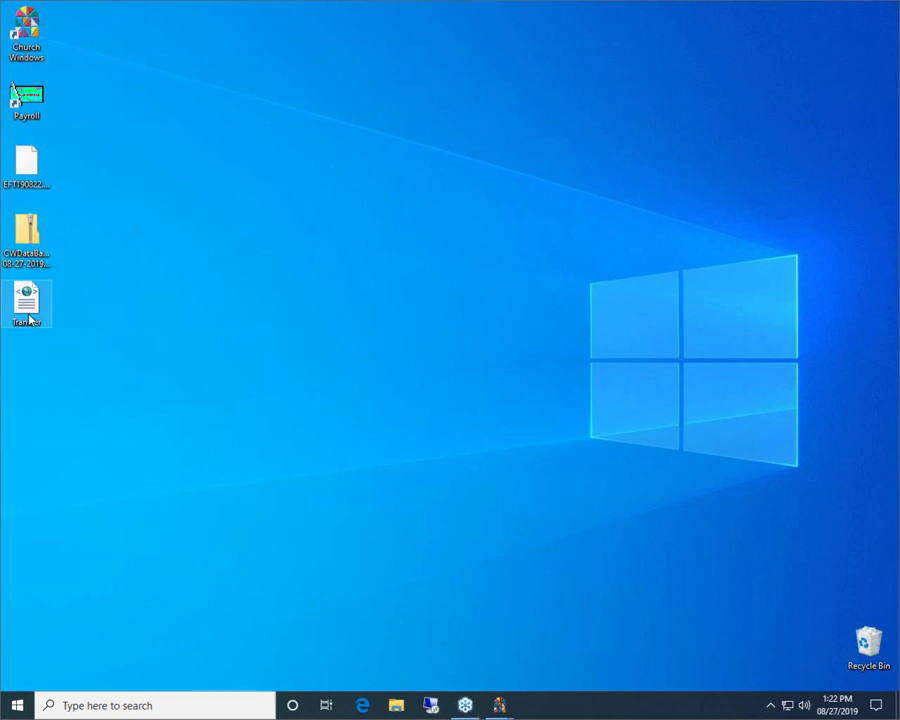
mouse_move(28, 319)
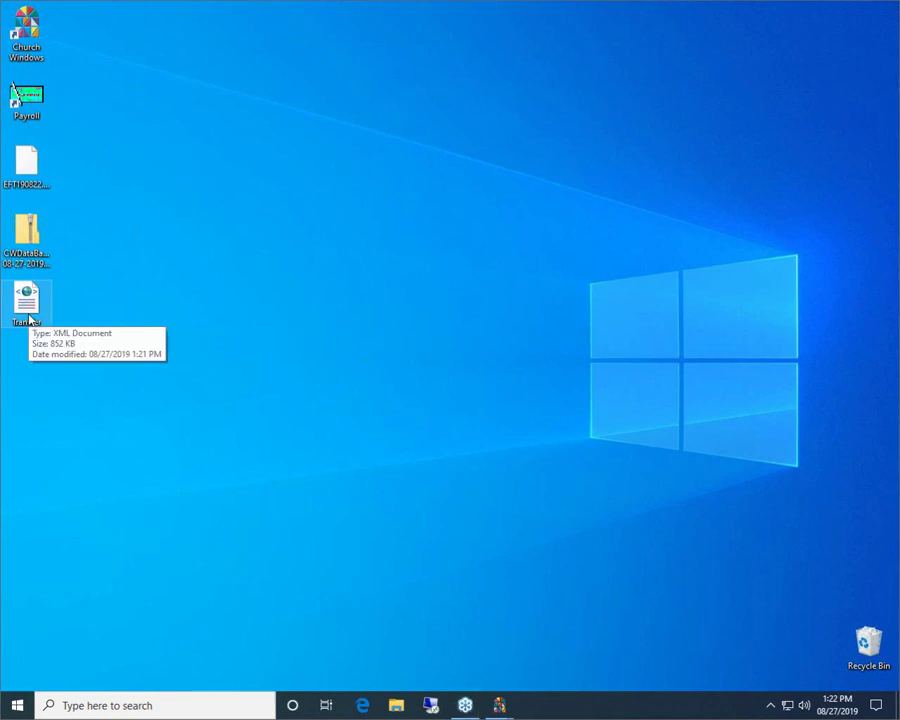